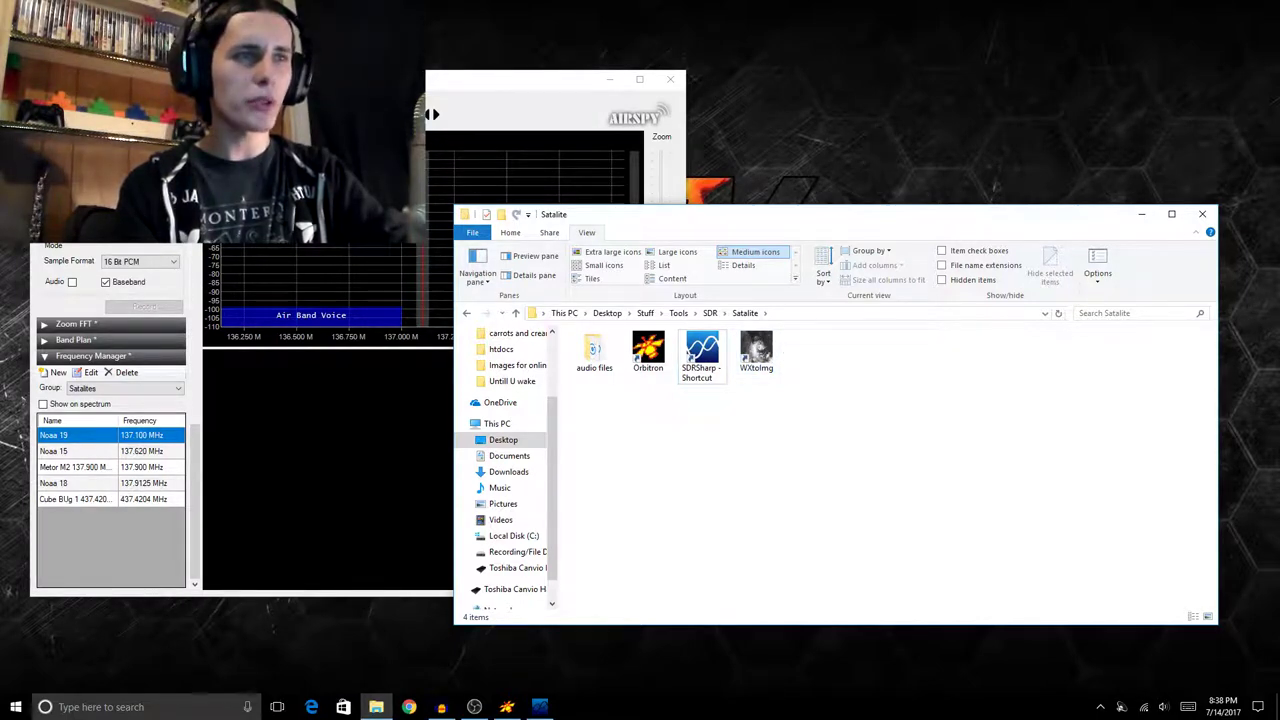
{"action": "left_click_drag", "start_coordinate": [847, 341], "coordinate": [649, 386]}
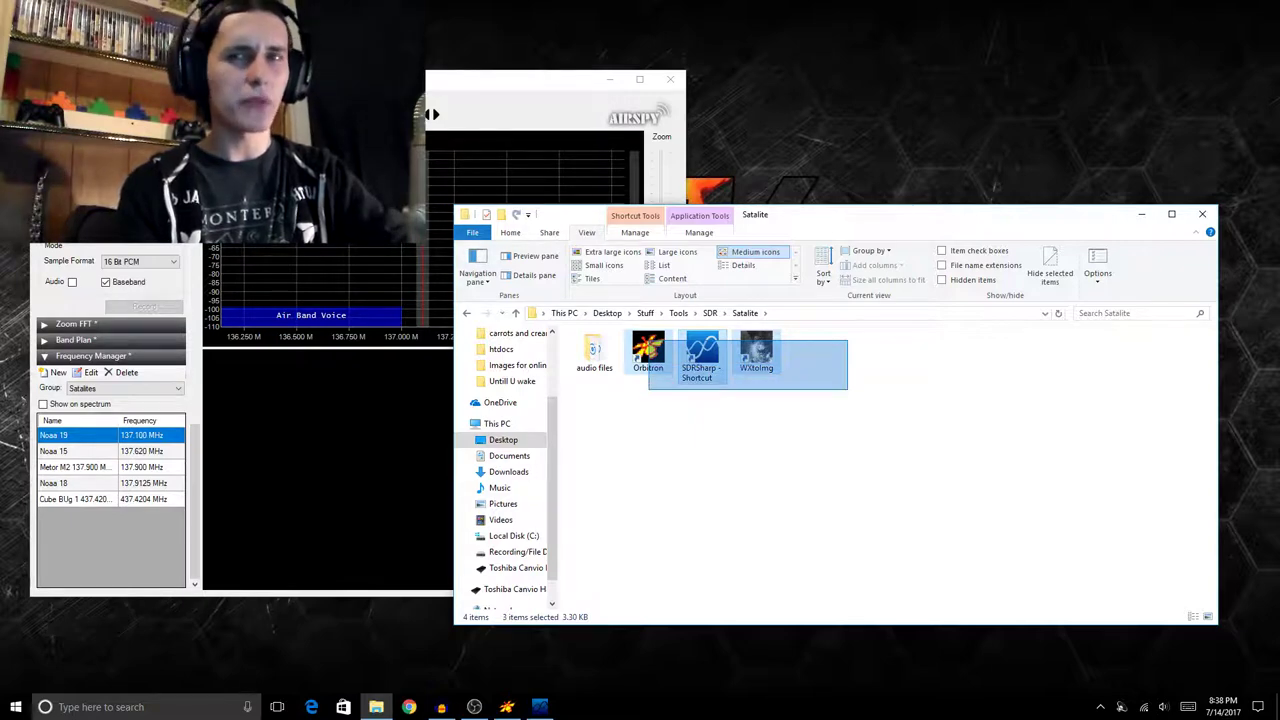
{"action": "left_click_drag", "start_coordinate": [649, 389], "coordinate": [817, 397]}
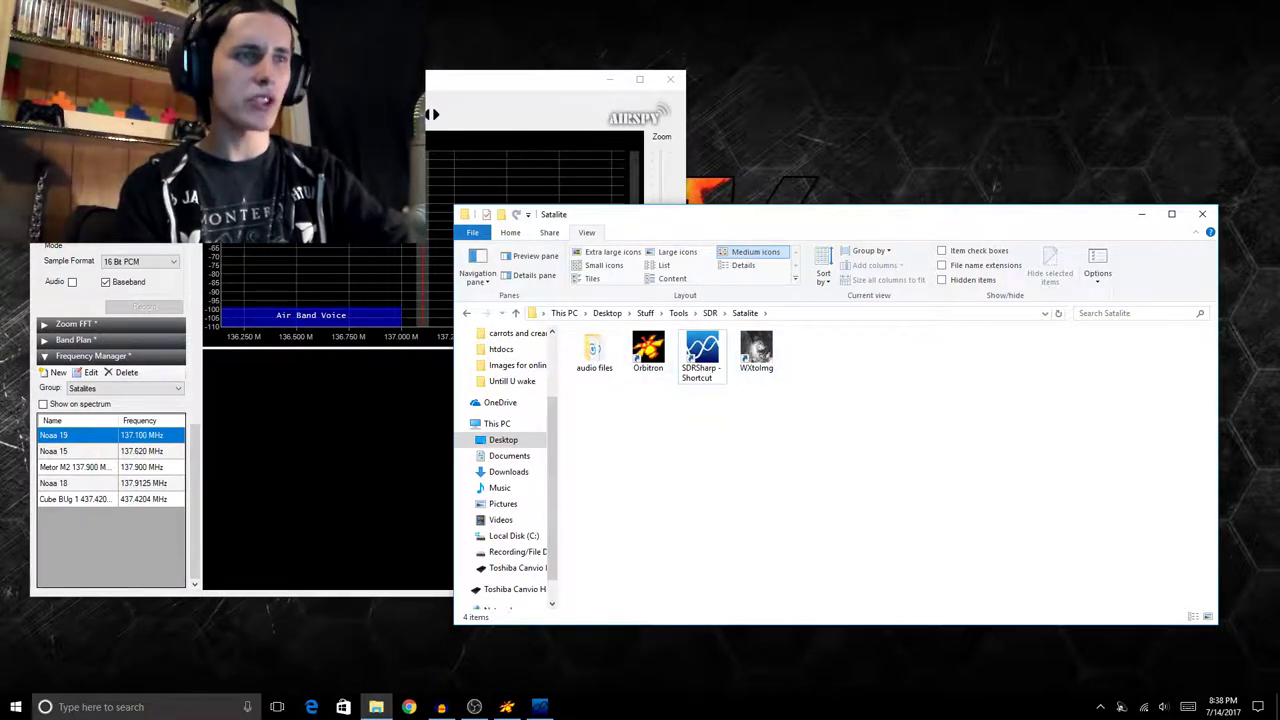
{"action": "left_click_drag", "start_coordinate": [690, 215], "coordinate": [756, 189]}
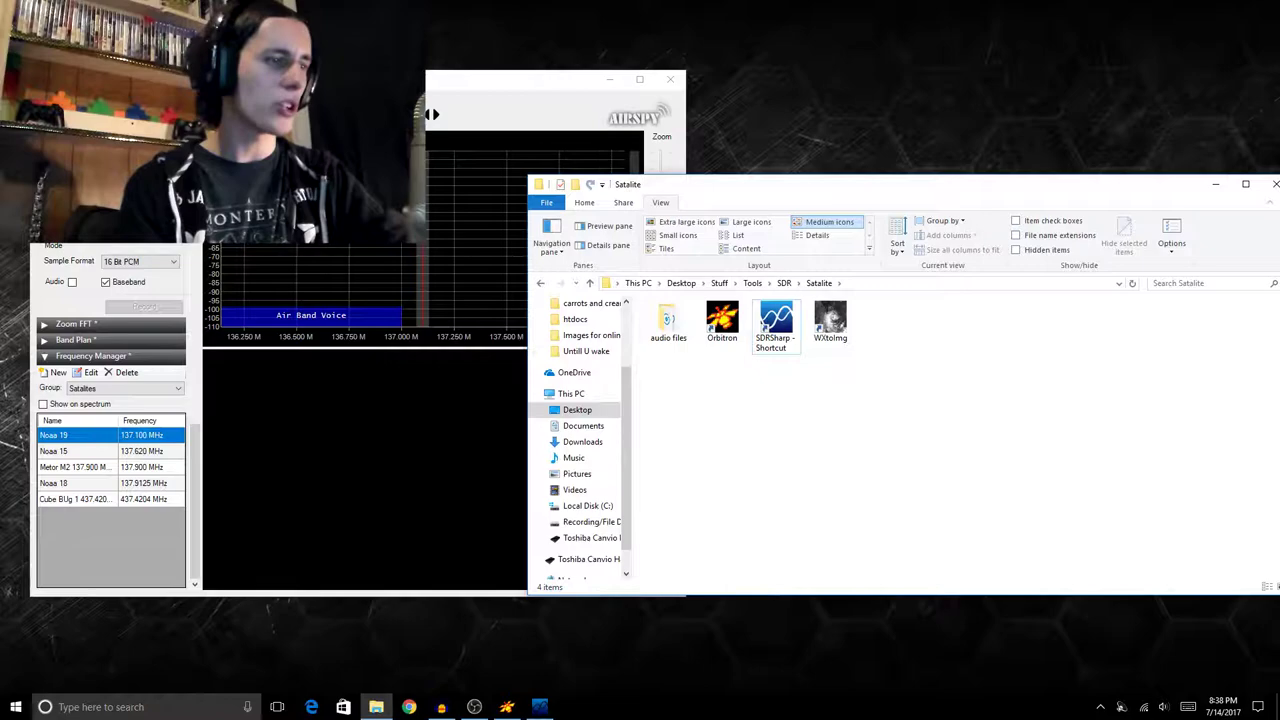
Step: Bring Orbitron forward, move its window right, and switch tracking to Real time
{"action": "left_click", "coordinate": [507, 707]}
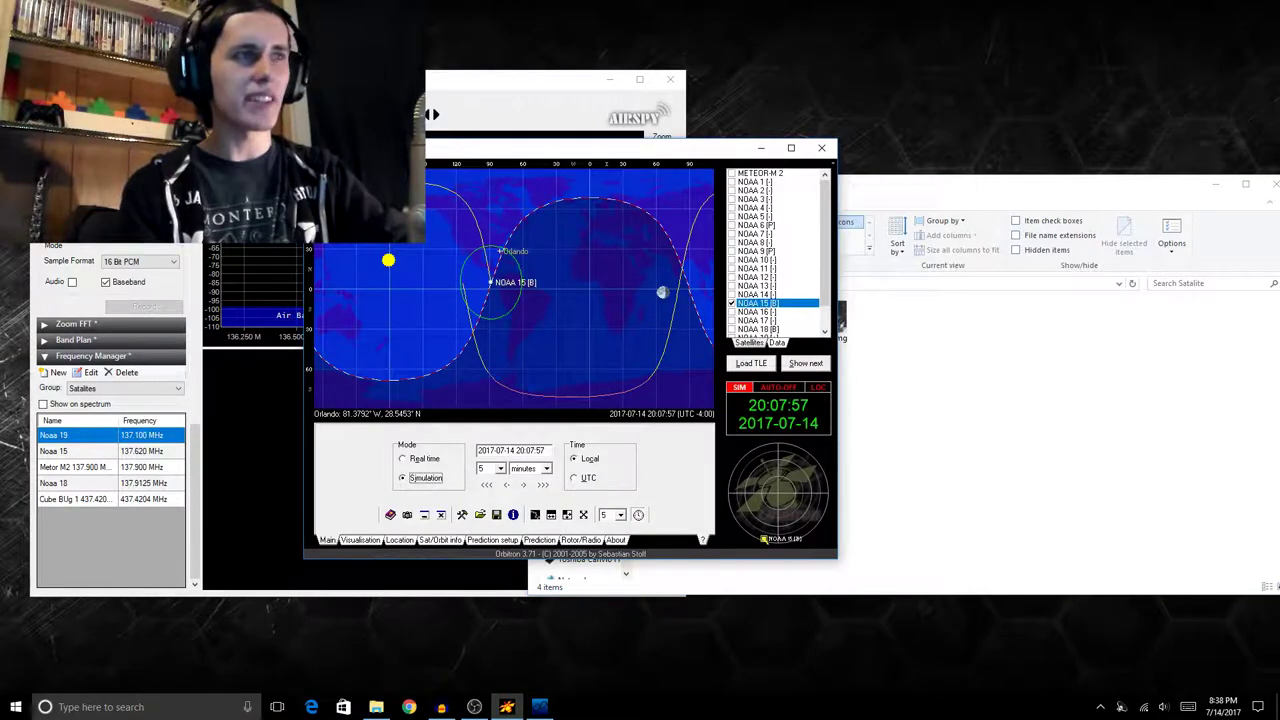
{"action": "left_click_drag", "start_coordinate": [496, 152], "coordinate": [723, 168]}
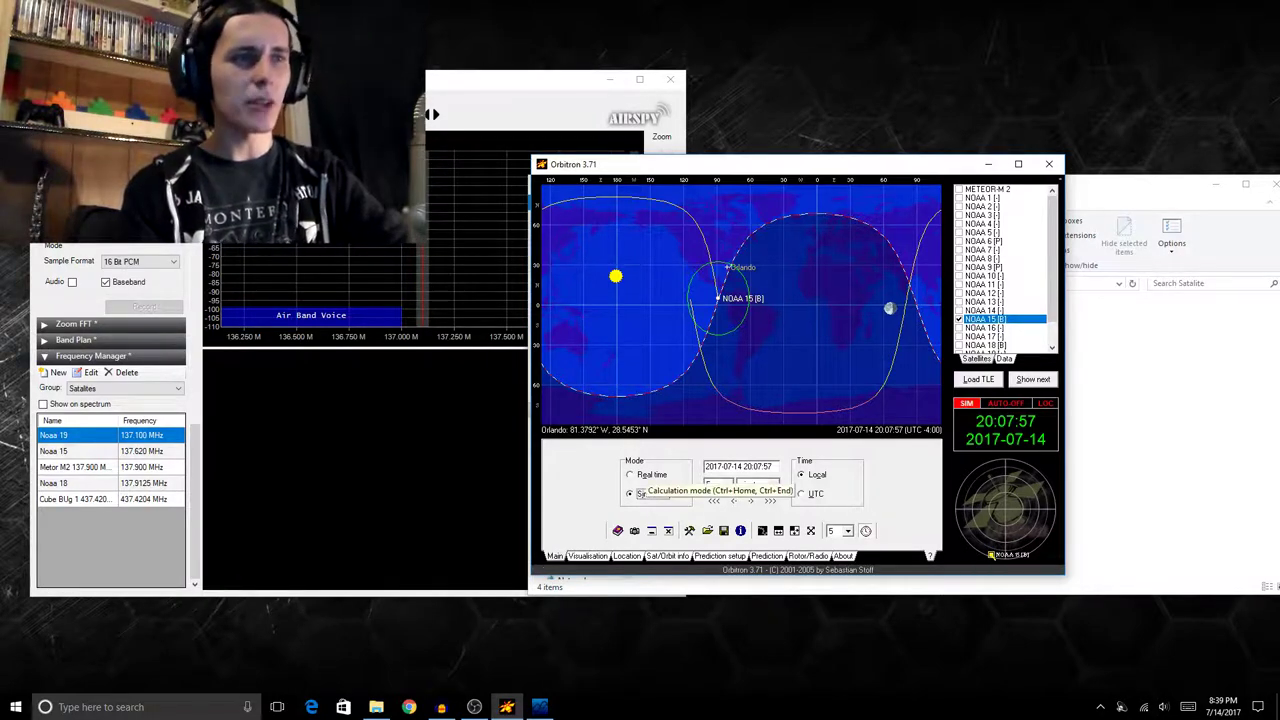
{"action": "left_click", "coordinate": [645, 474]}
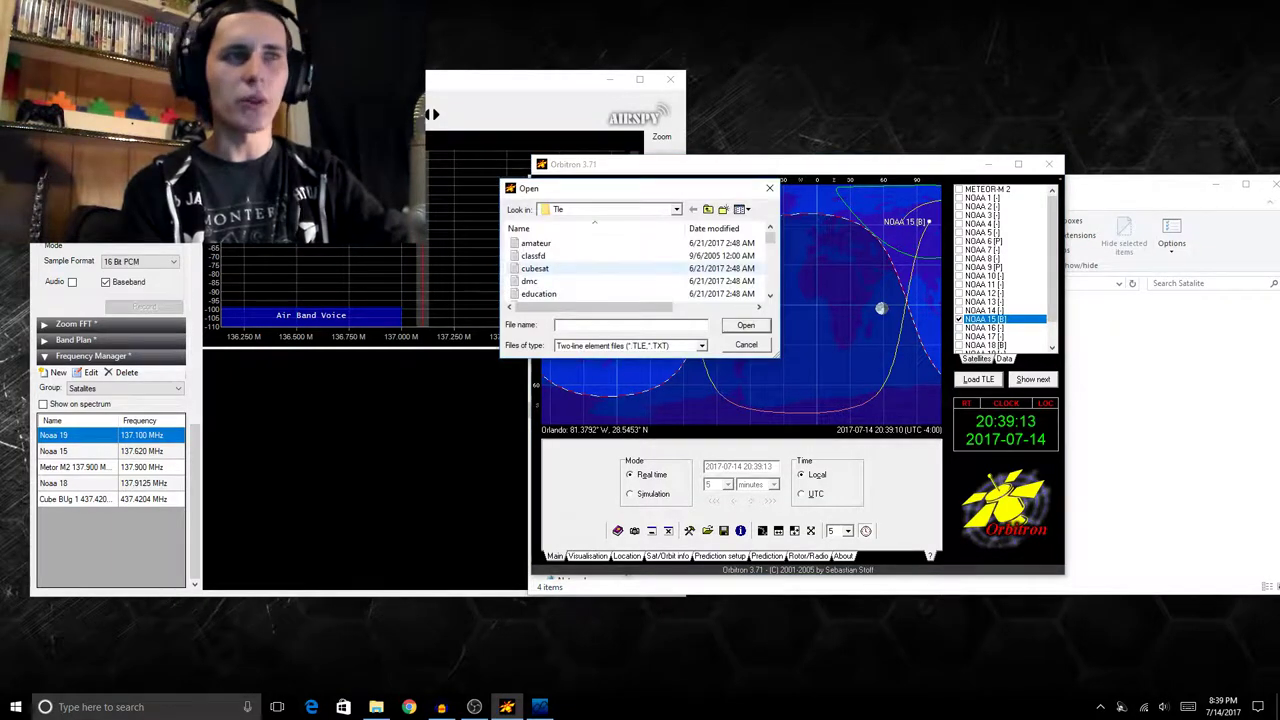
Step: Cancel the TLE file dialog, then show NOAA 18 and hide NOAA 15 on the map
{"action": "left_click", "coordinate": [746, 344]}
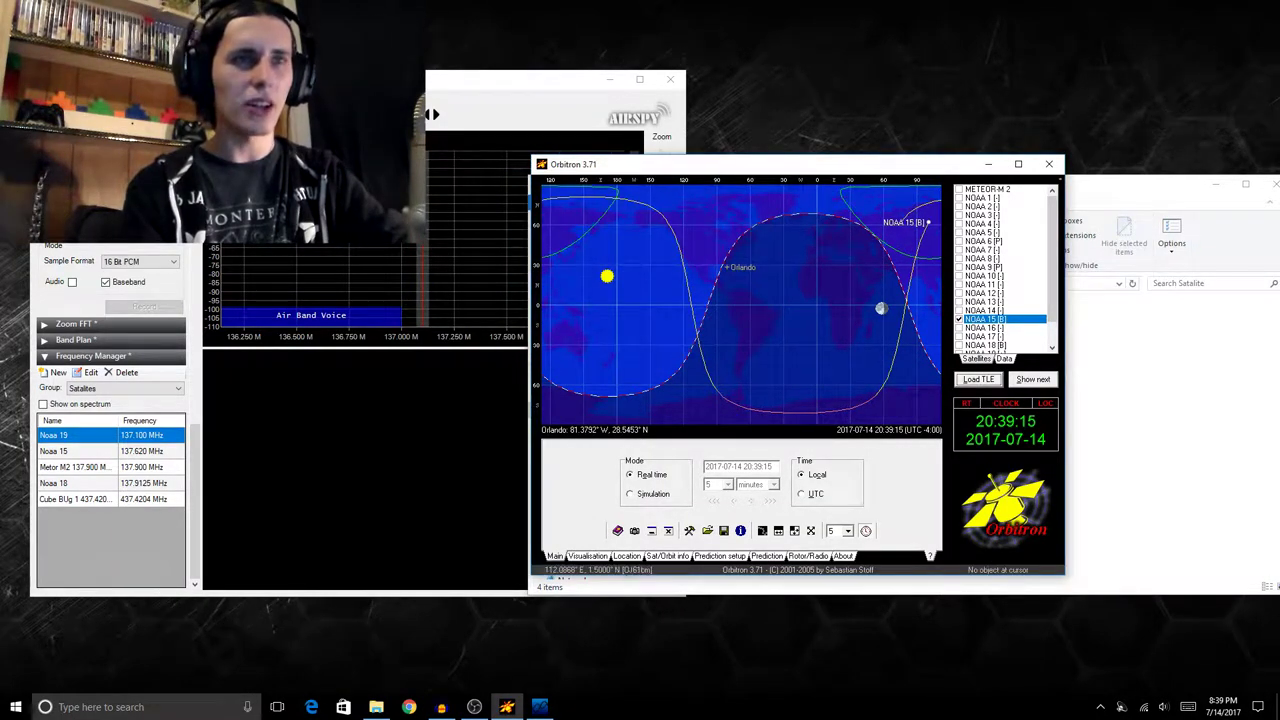
{"action": "scroll", "coordinate": [1000, 270], "scroll_direction": "down", "scroll_amount": 1}
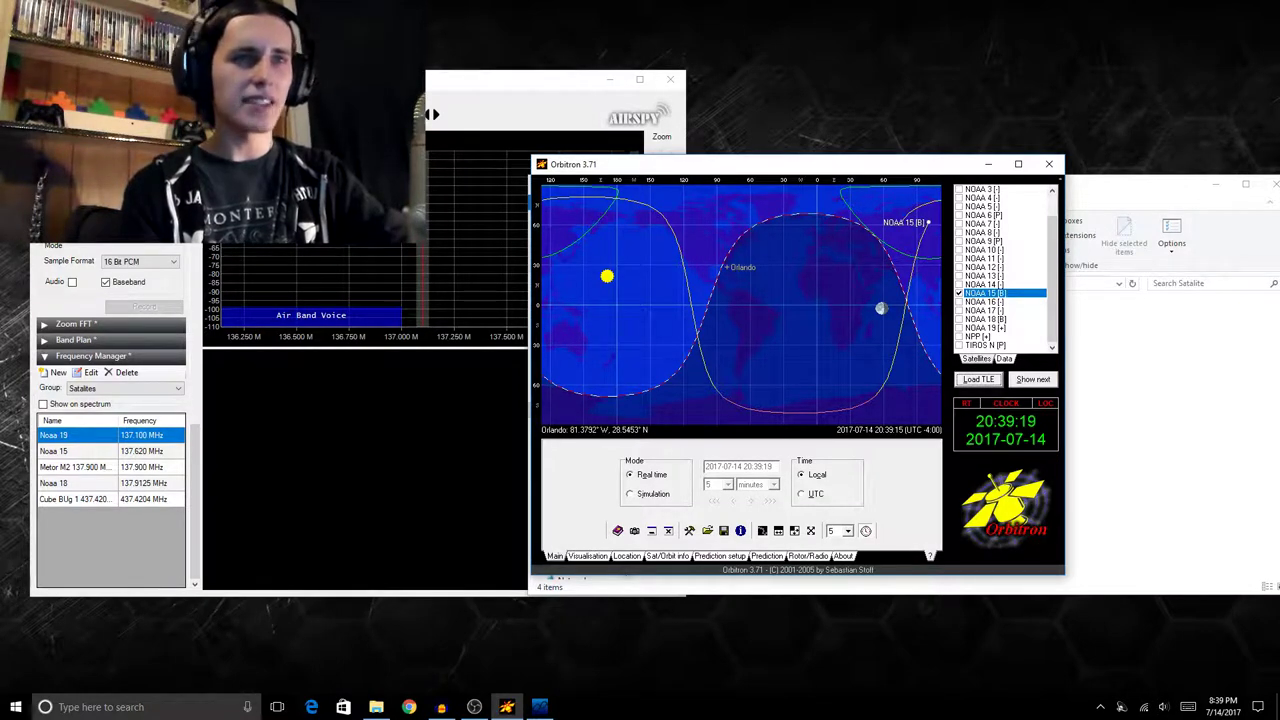
{"action": "left_click", "coordinate": [959, 319]}
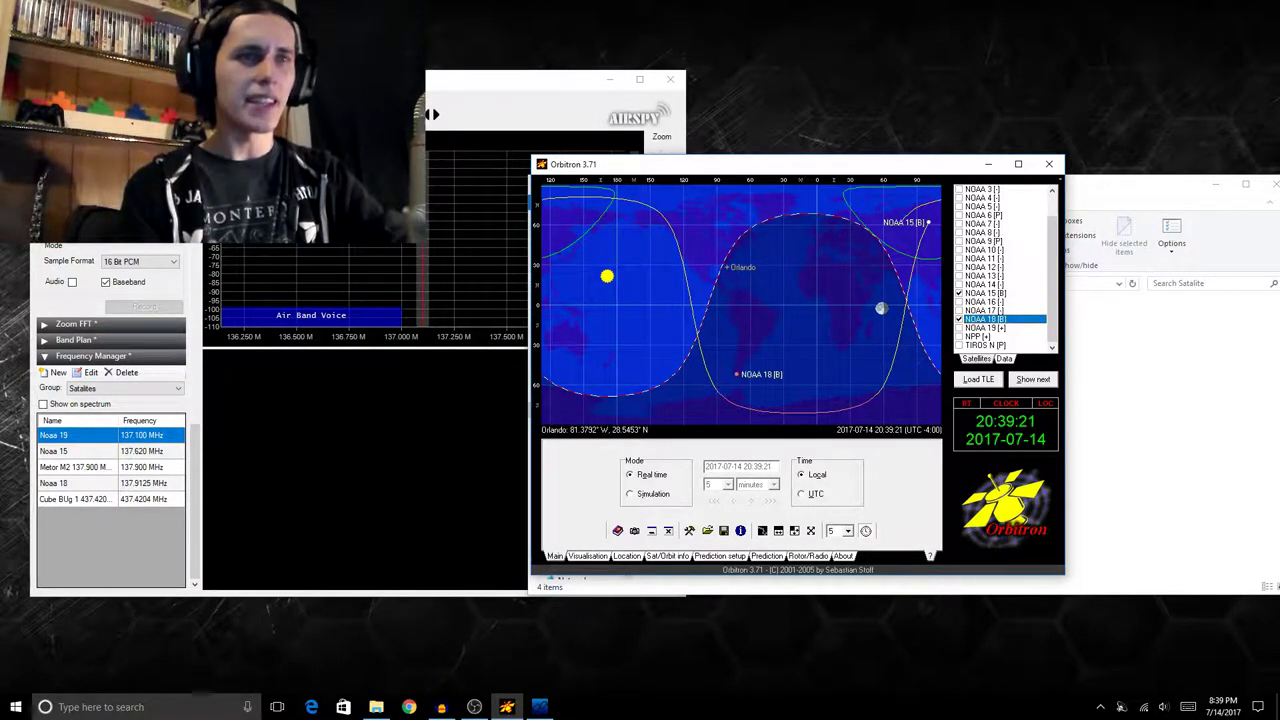
{"action": "left_click", "coordinate": [959, 293]}
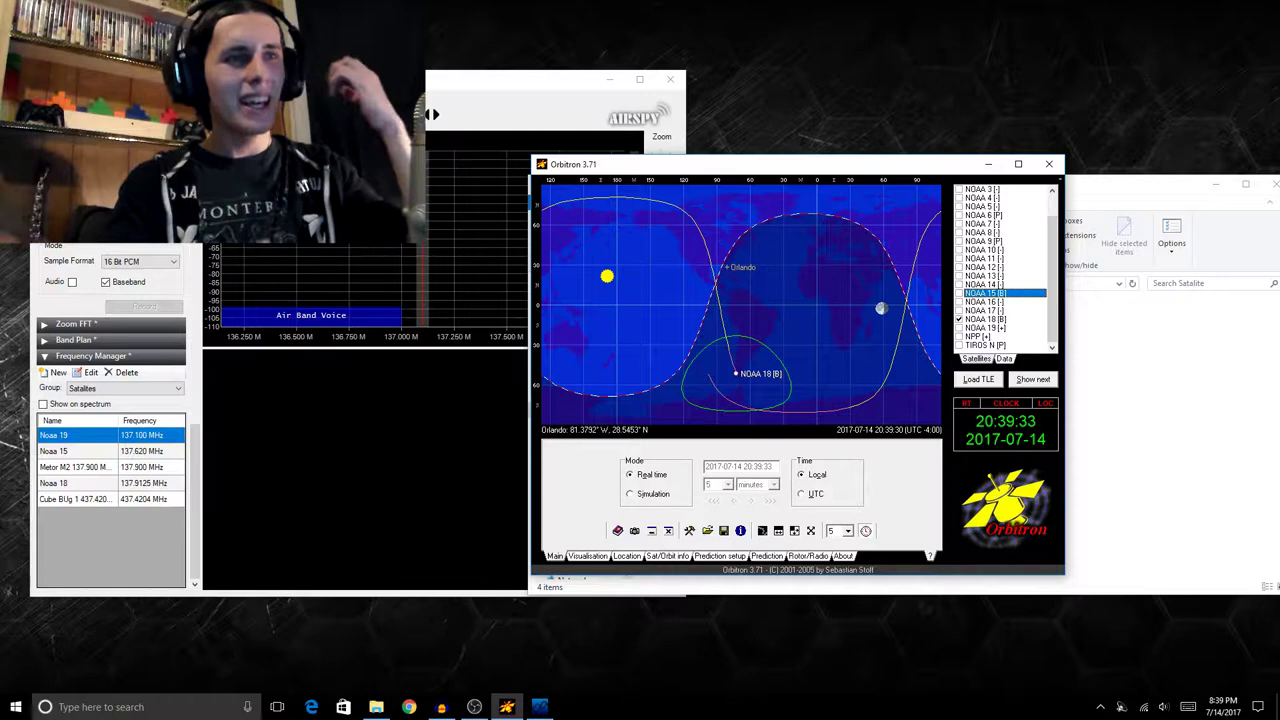
Step: Toggle the NOAA 15 and NOAA 19 checkboxes from the keyboard, leaving only NOAA 18 tracked
{"action": "key", "text": "space"}
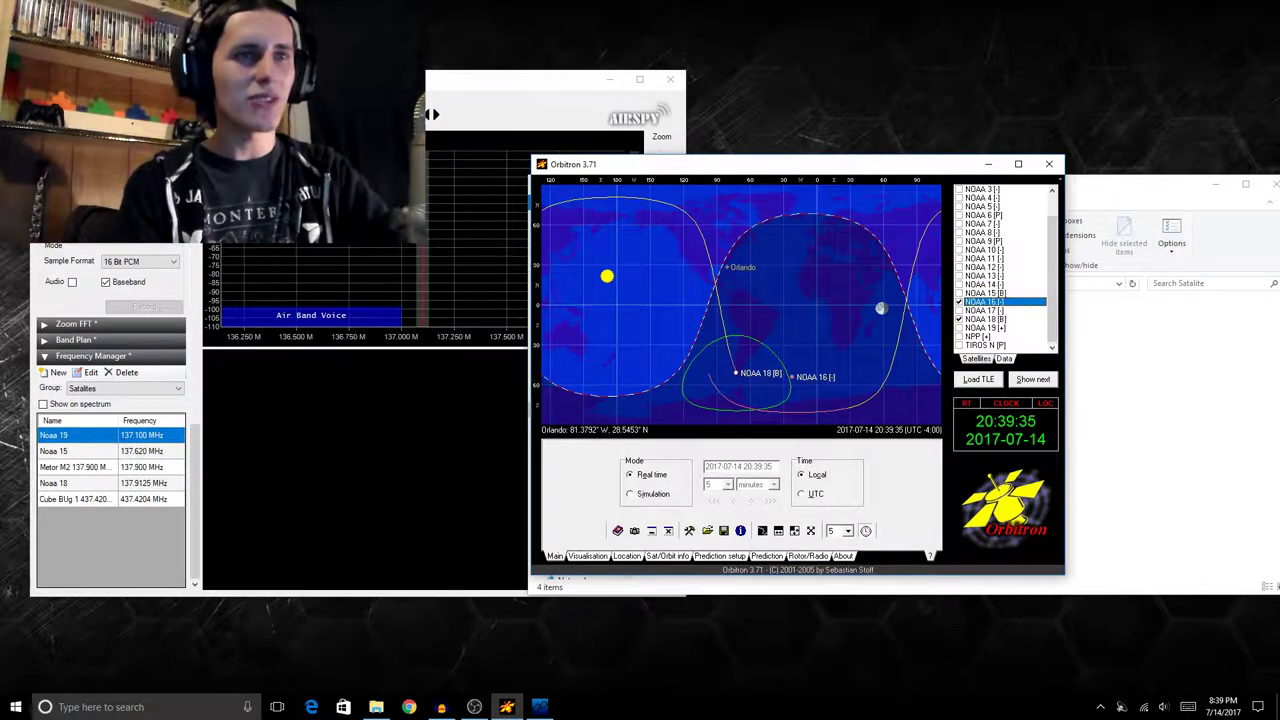
{"action": "key", "text": "Down"}
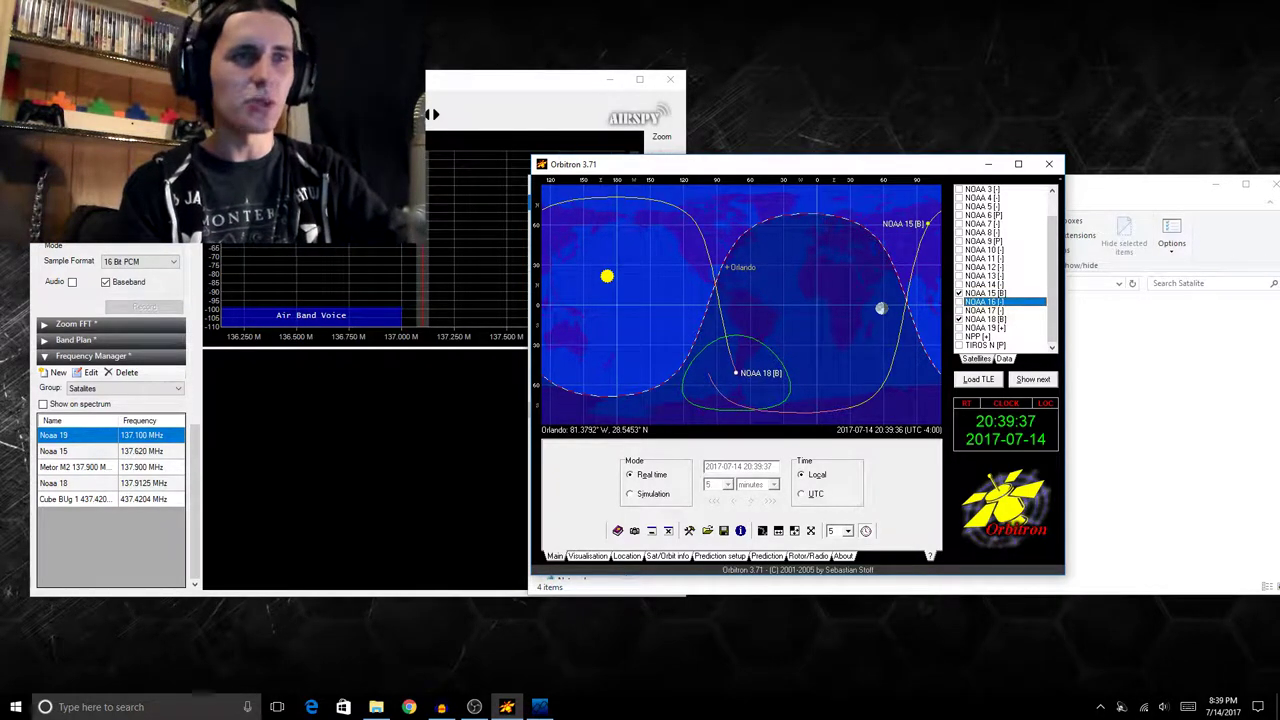
{"action": "key", "text": "Down"}
{"action": "key", "text": "Down"}
{"action": "key", "text": "Down"}
{"action": "key", "text": "space"}
{"action": "key", "text": "Up"}
{"action": "key", "text": "space"}
{"action": "key", "text": "Down"}
{"action": "key", "text": "space"}
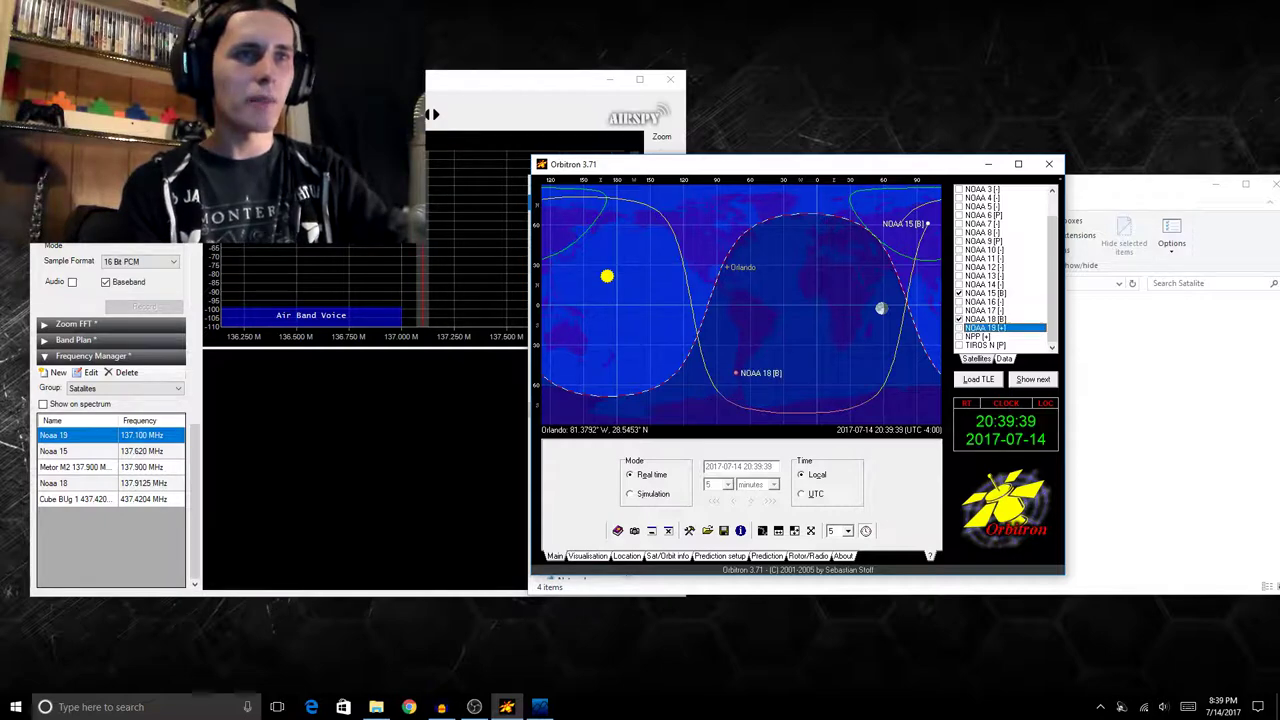
{"action": "key", "text": "Up"}
{"action": "key", "text": "Up"}
{"action": "key", "text": "Up"}
{"action": "key", "text": "Up"}
{"action": "key", "text": "space"}
{"action": "key", "text": "Down"}
{"action": "key", "text": "Down"}
{"action": "key", "text": "Down"}
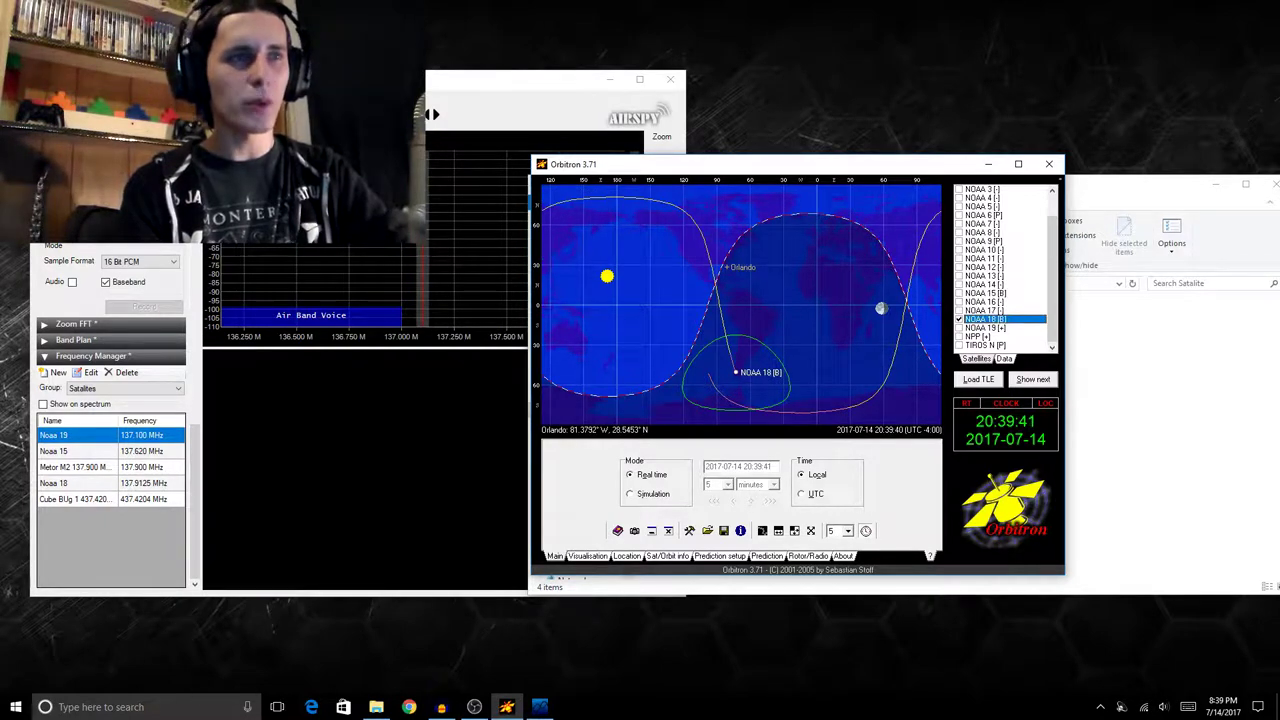
Step: Switch Orbitron to Simulation mode and step time forward to follow NOAA 18's pass
{"action": "key", "text": "alt+s"}
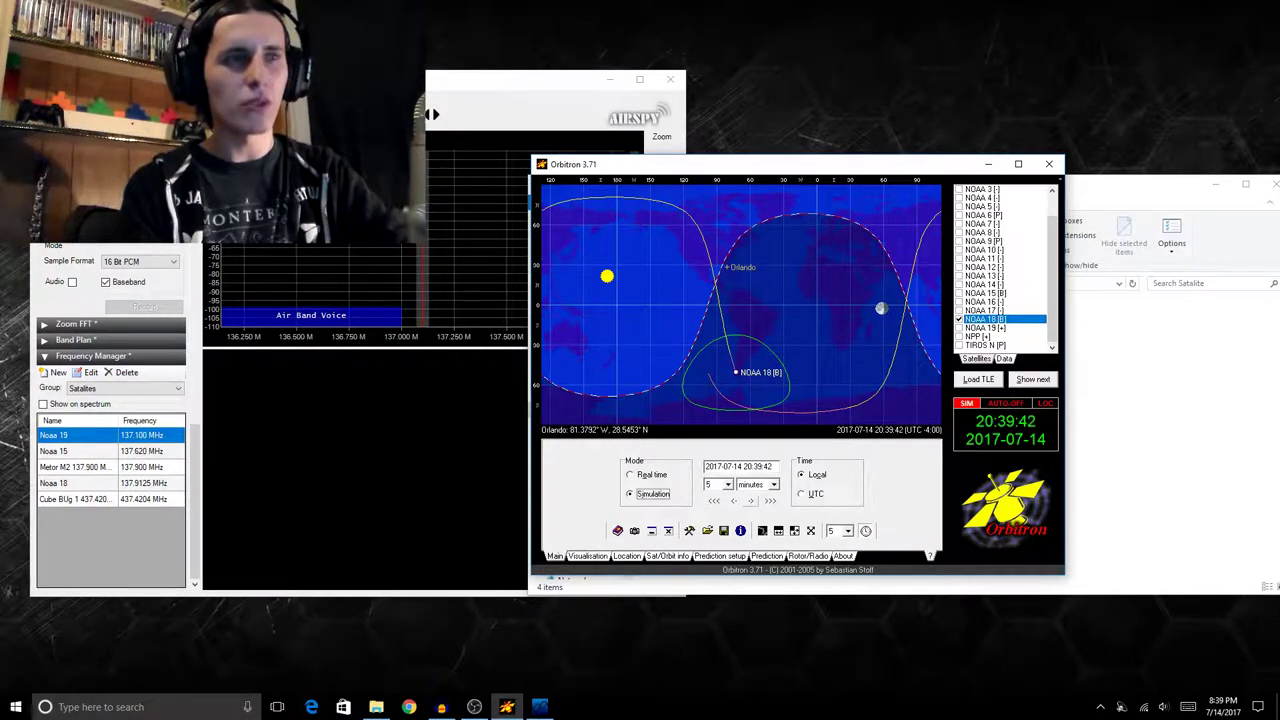
{"action": "left_click", "coordinate": [750, 500]}
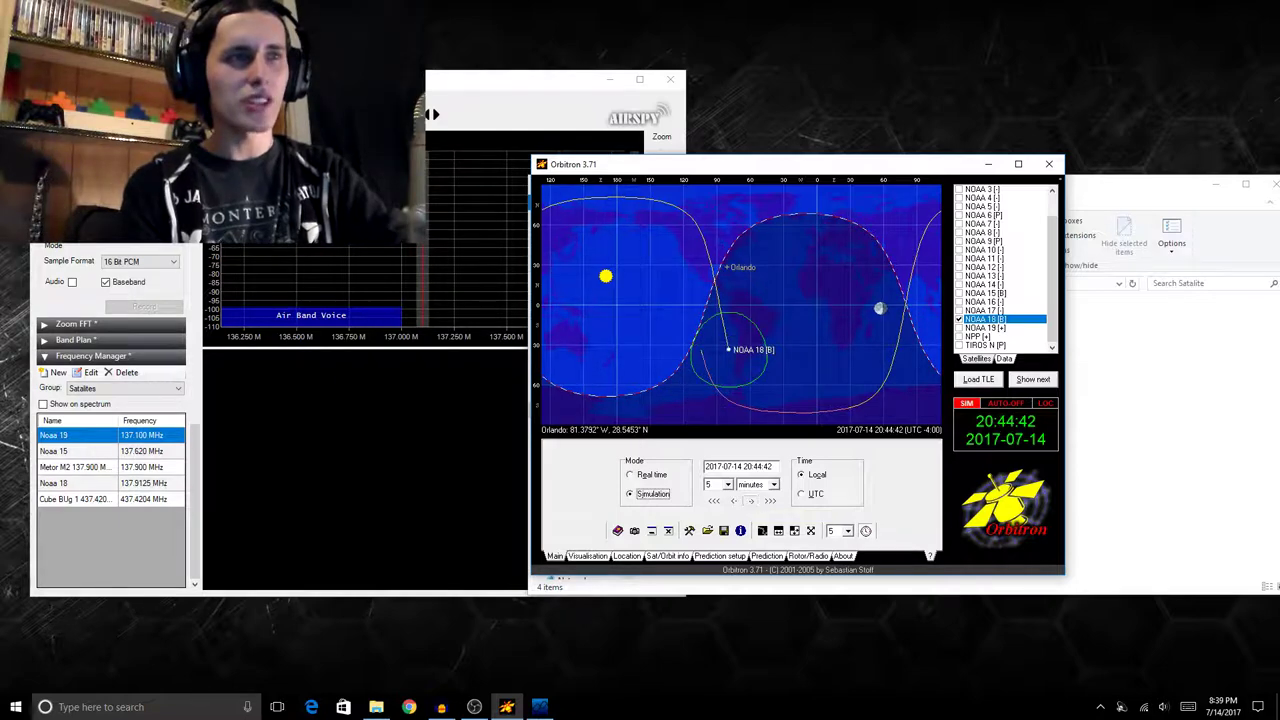
{"action": "left_click", "coordinate": [750, 500]}
{"action": "left_click", "coordinate": [750, 500]}
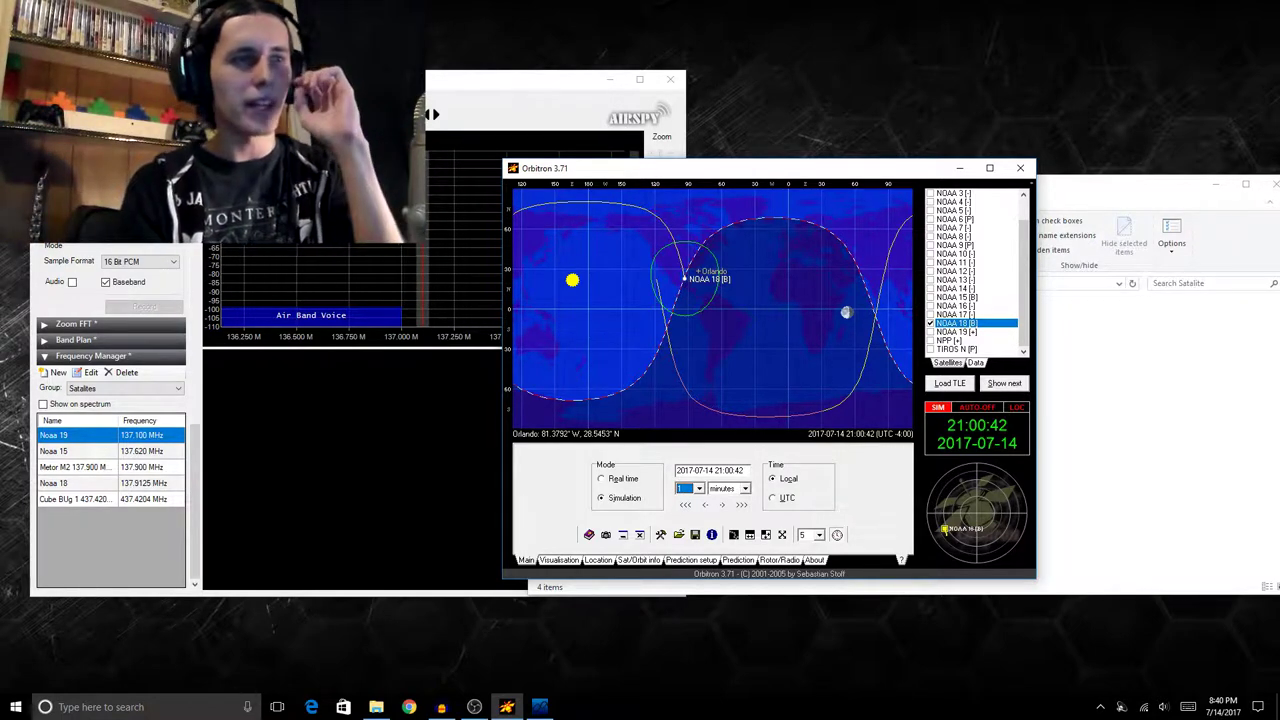
Step: Keep the time step at 5 minutes, return to Real time, and move the window up-left
{"action": "left_click", "coordinate": [698, 488]}
{"action": "left_click", "coordinate": [690, 526]}
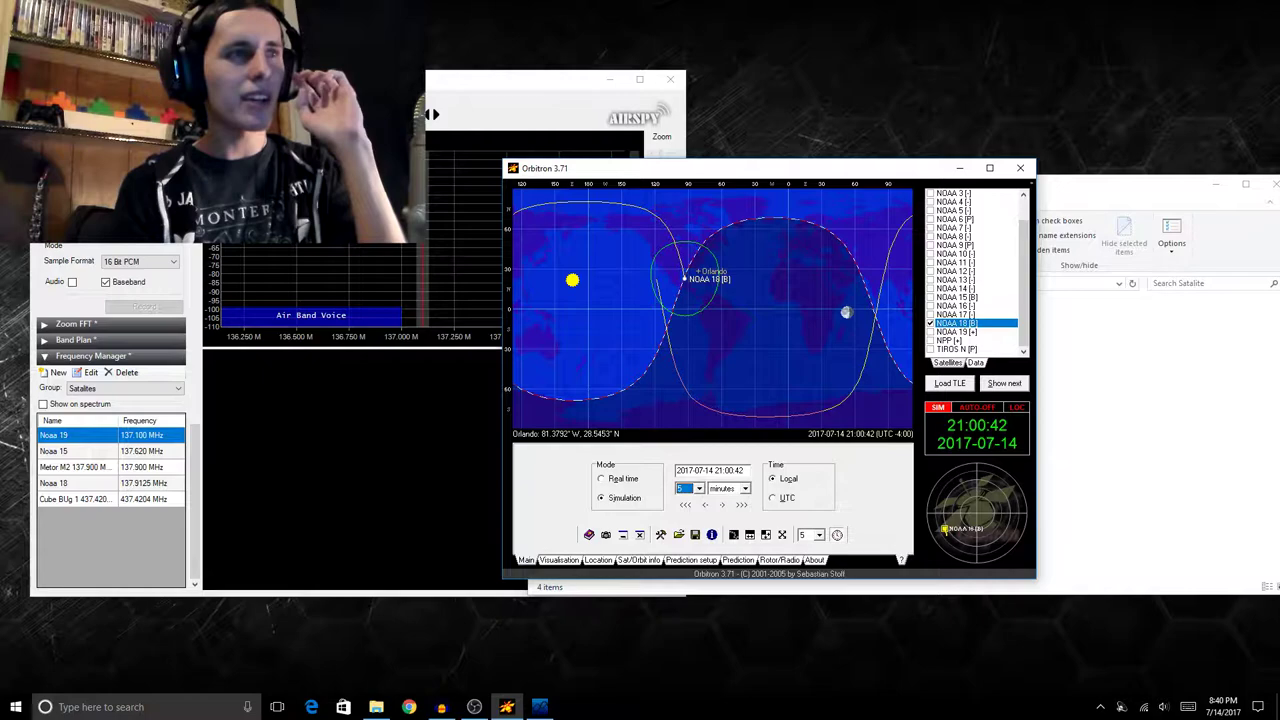
{"action": "left_click", "coordinate": [602, 478]}
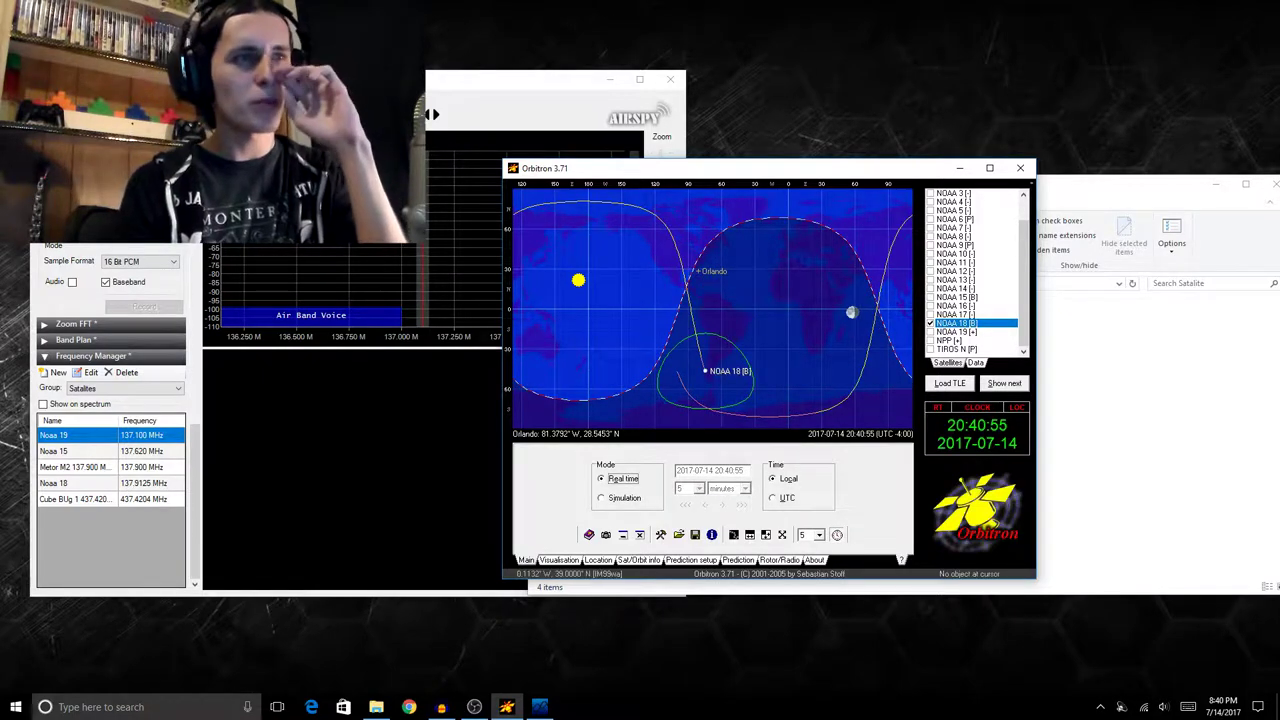
{"action": "left_click_drag", "start_coordinate": [821, 172], "coordinate": [933, 171]}
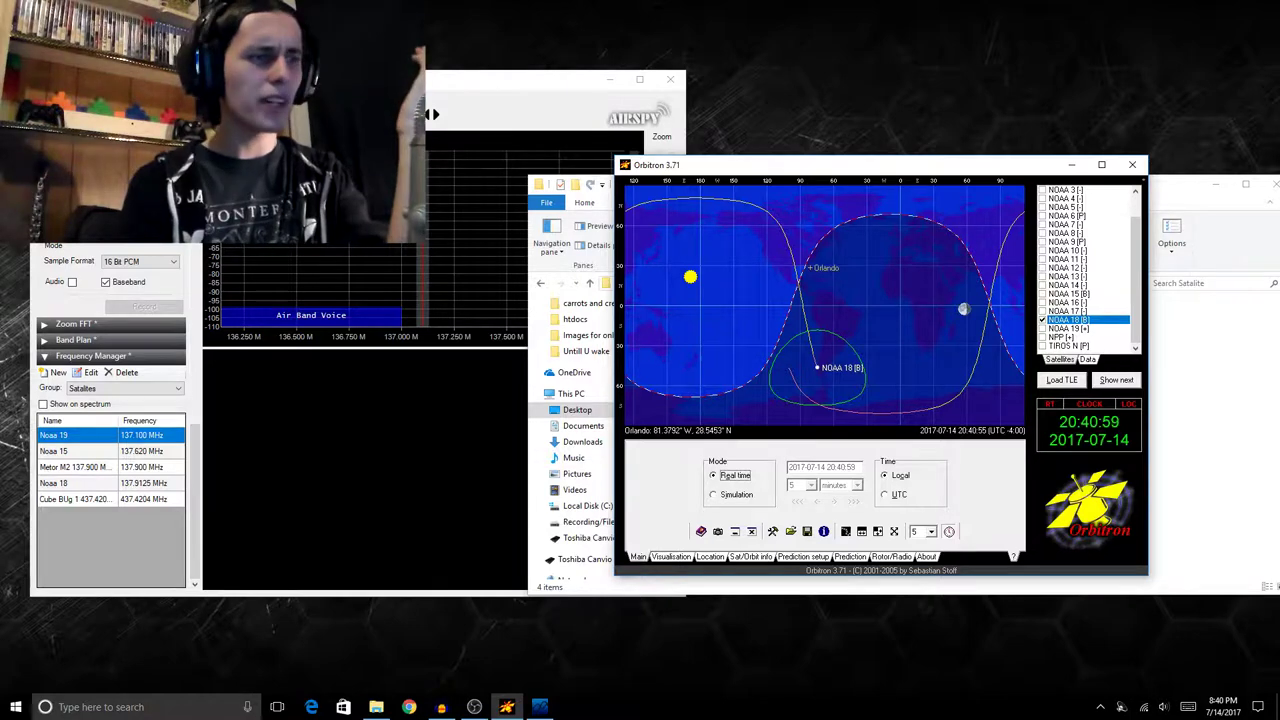
Step: Search Chrome for NOAA-15 frequencies, check the WMO OSCAR frequency table, then go back to the results
{"action": "left_click", "coordinate": [409, 707]}
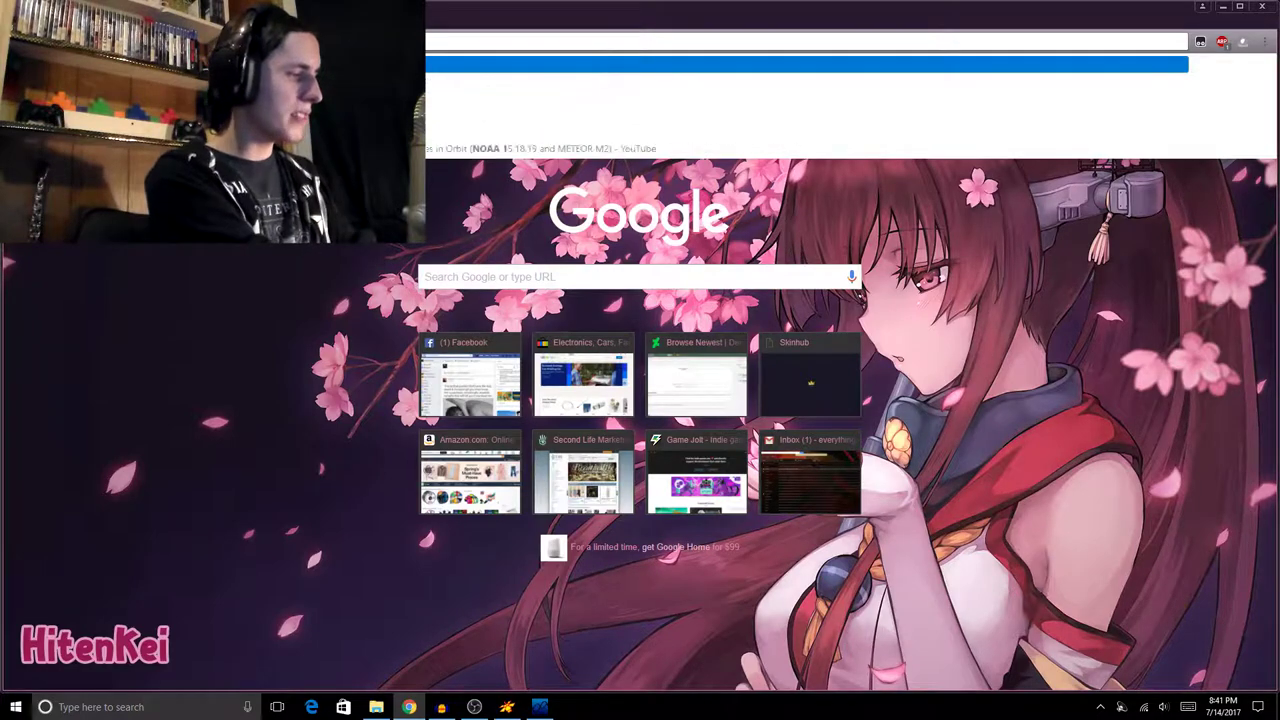
{"action": "key", "text": "Return"}
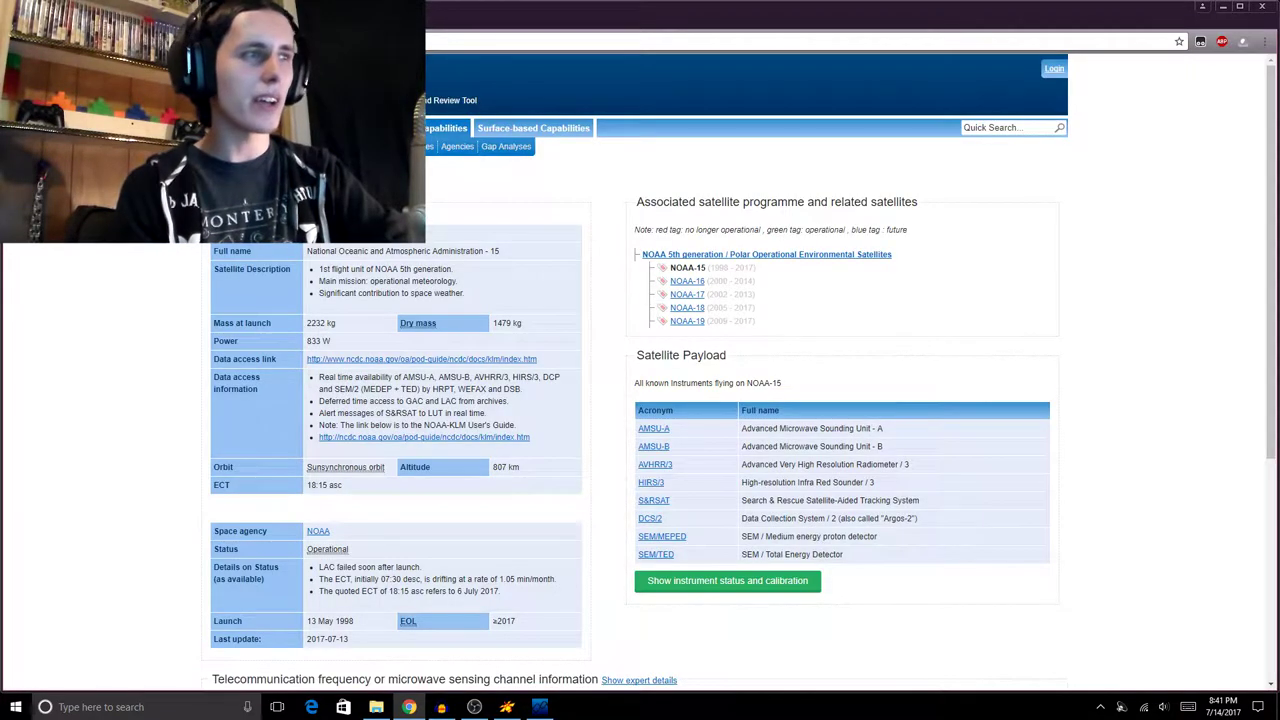
{"action": "scroll", "coordinate": [598, 262], "scroll_direction": "down", "scroll_amount": 2}
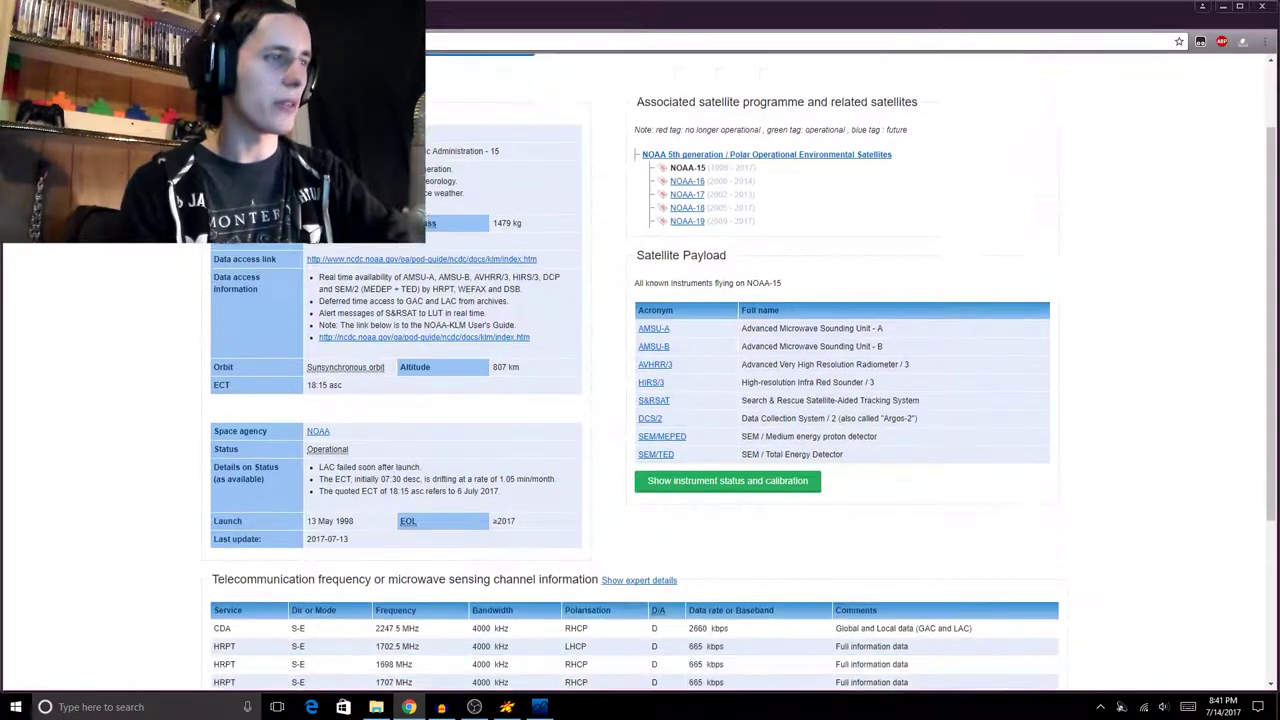
{"action": "right_click", "coordinate": [598, 262]}
{"action": "scroll", "coordinate": [598, 262], "scroll_direction": "down", "scroll_amount": 2}
{"action": "scroll", "coordinate": [640, 400], "scroll_direction": "down", "scroll_amount": 2}
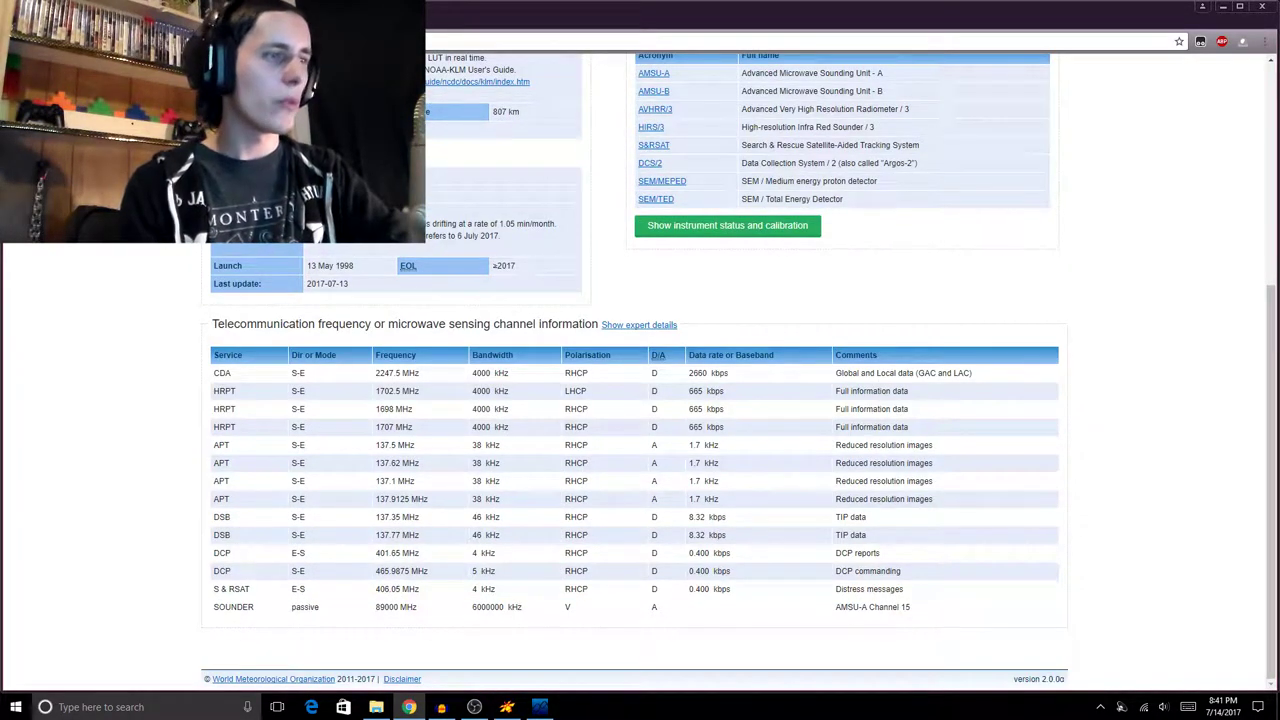
{"action": "right_click", "coordinate": [562, 272]}
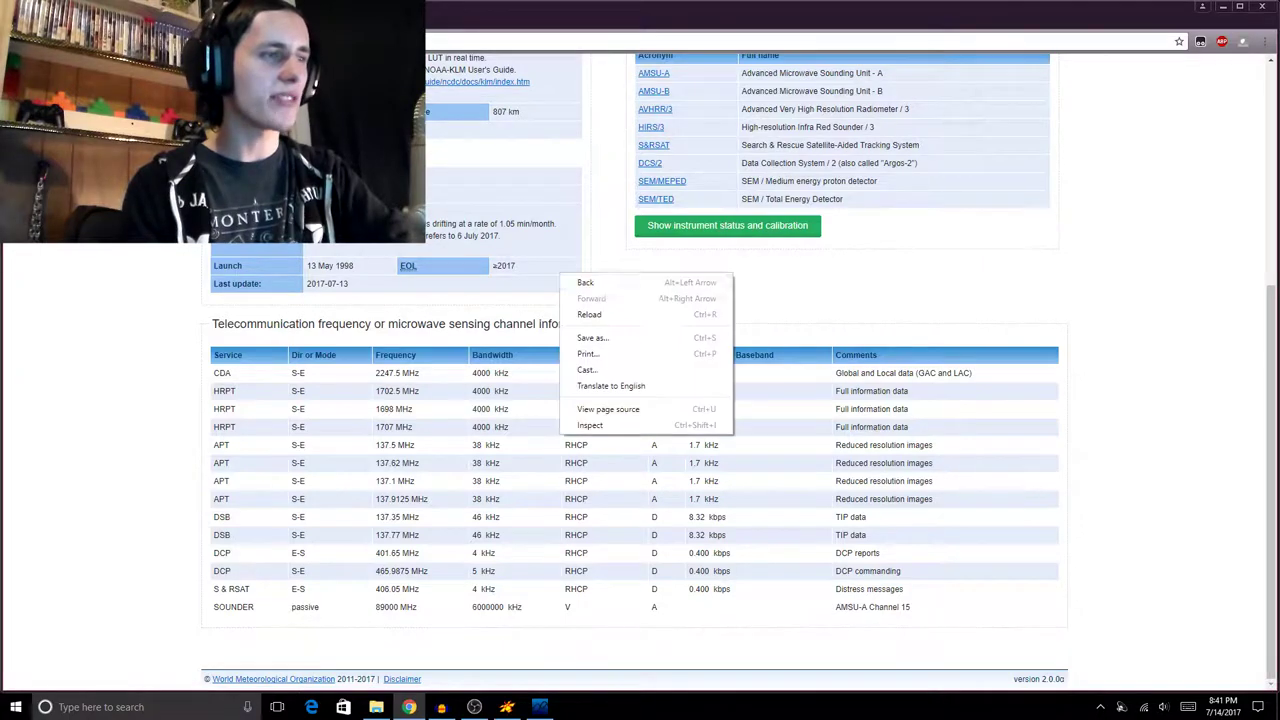
{"action": "left_click", "coordinate": [590, 281]}
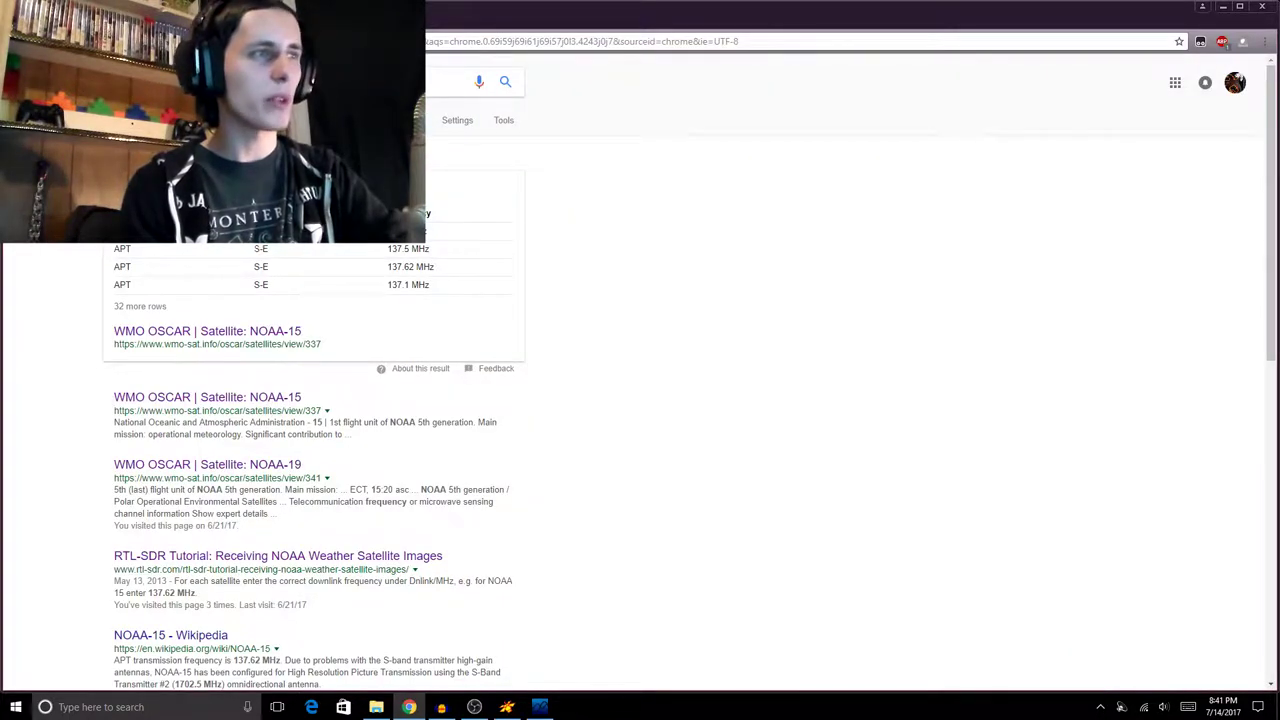
Step: Tune SDR# to Noaa 15 at 137.620 MHz, narrow the filter to about 27 kHz, and scroll to Recording
{"action": "left_click", "coordinate": [1222, 6]}
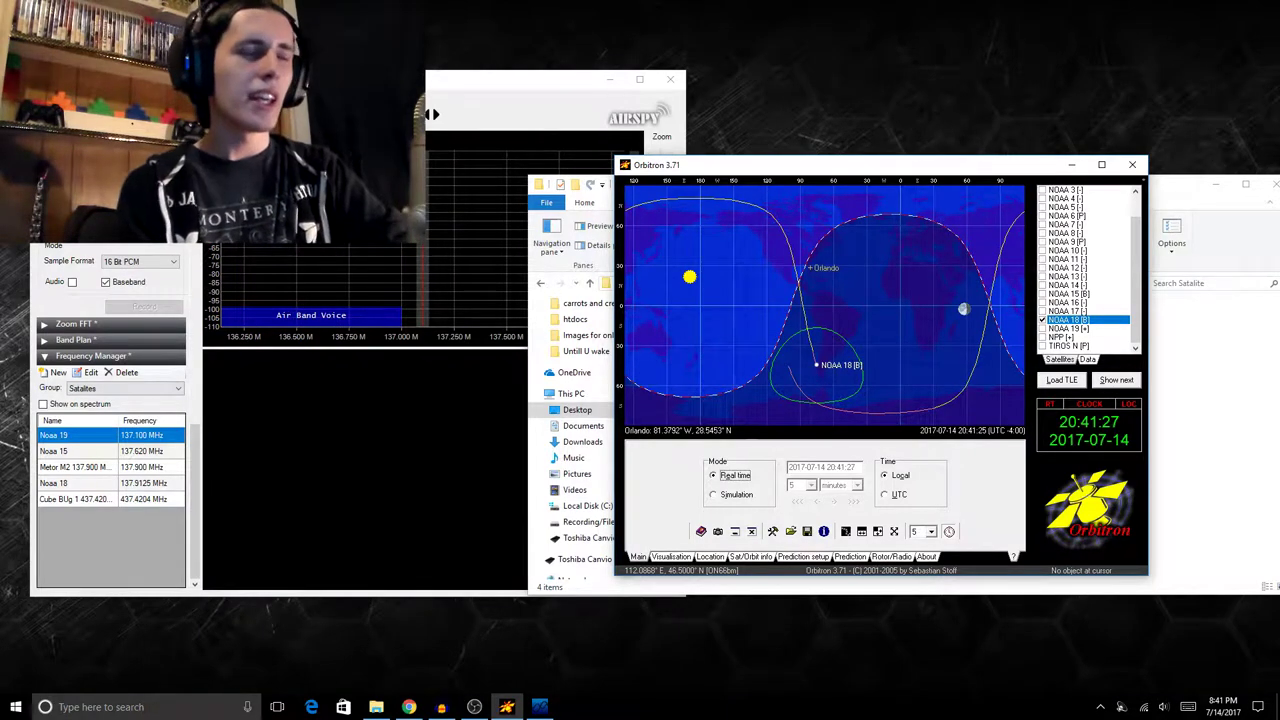
{"action": "left_click", "coordinate": [53, 451]}
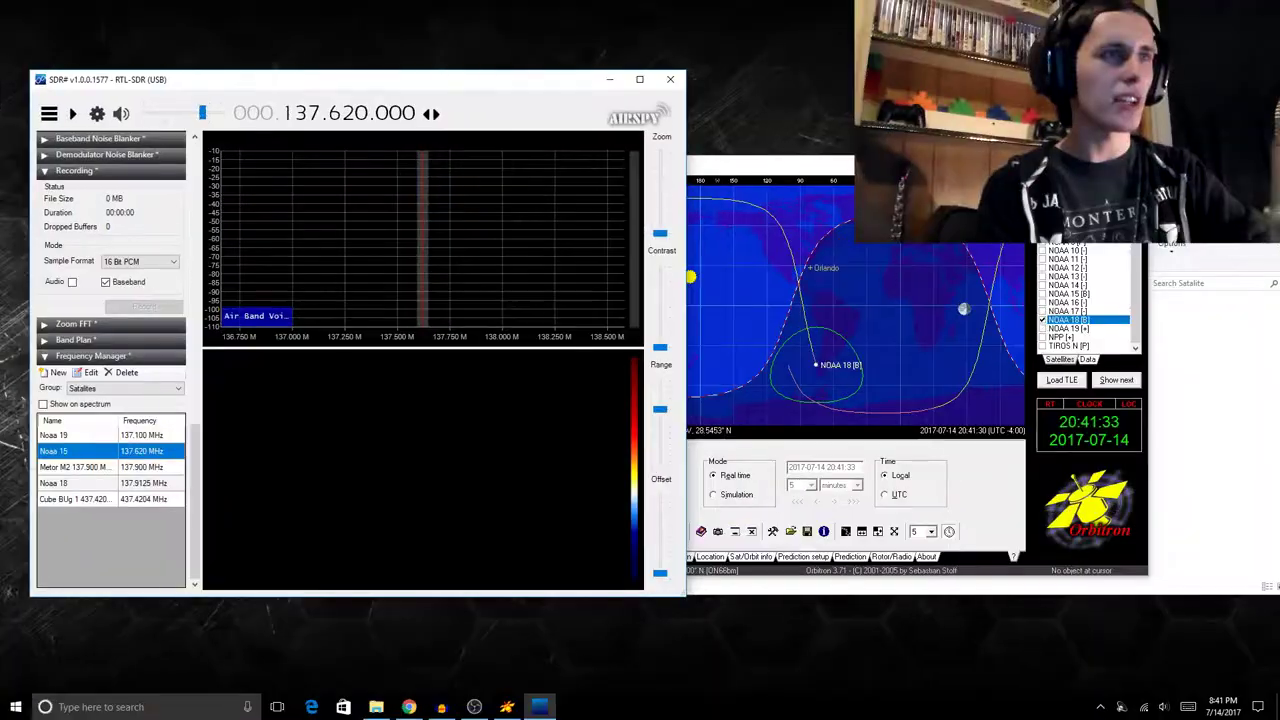
{"action": "scroll", "coordinate": [111, 360], "scroll_direction": "up", "scroll_amount": 10}
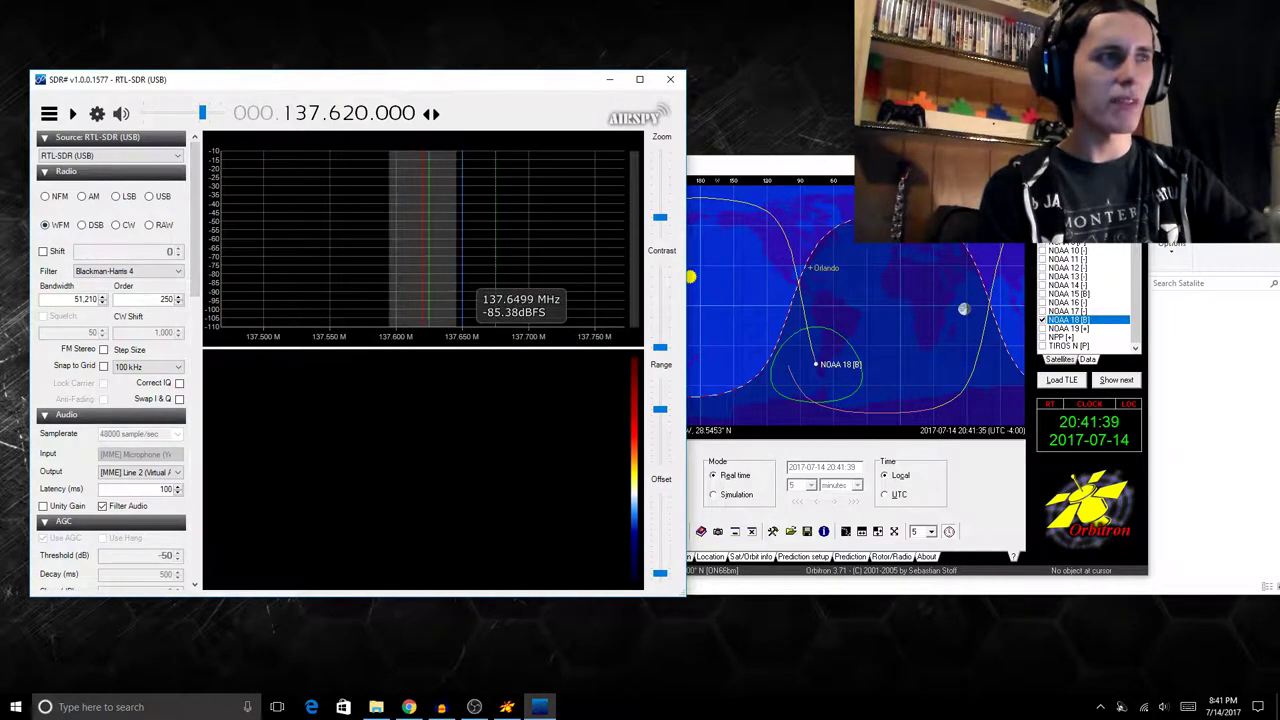
{"action": "left_click_drag", "start_coordinate": [456, 285], "coordinate": [440, 289]}
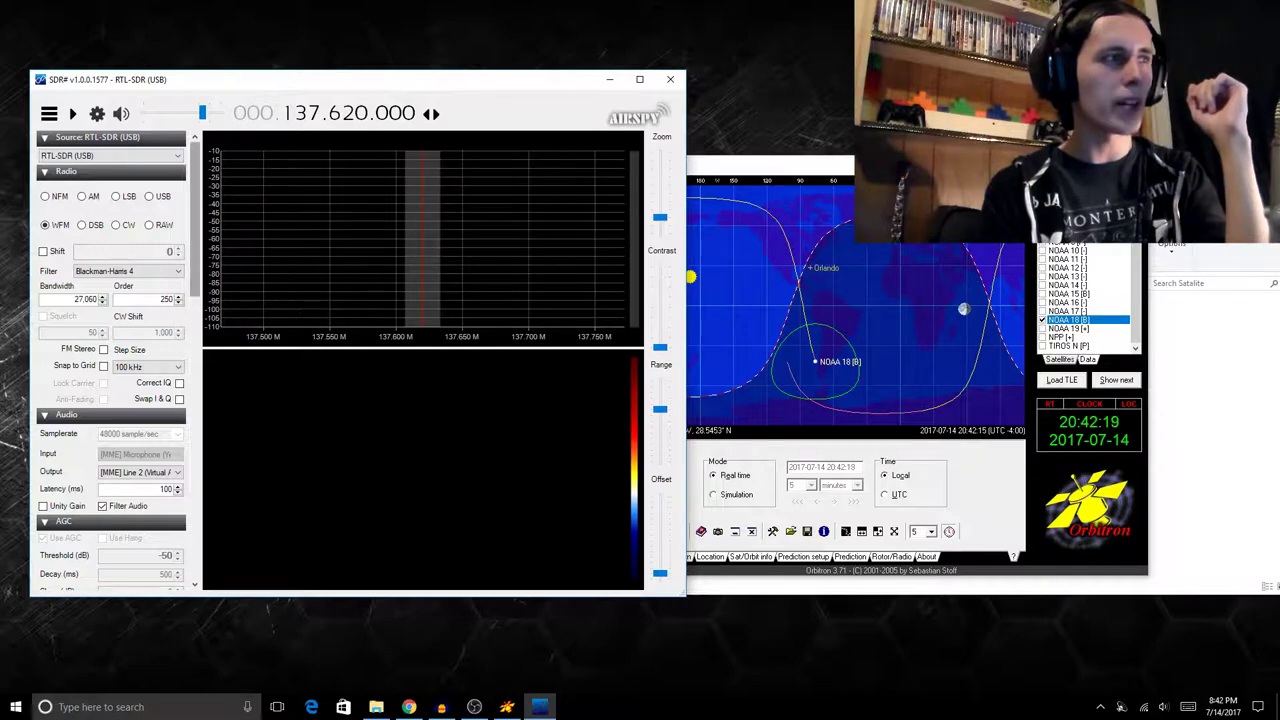
{"action": "scroll", "coordinate": [110, 360], "scroll_direction": "down", "scroll_amount": 5}
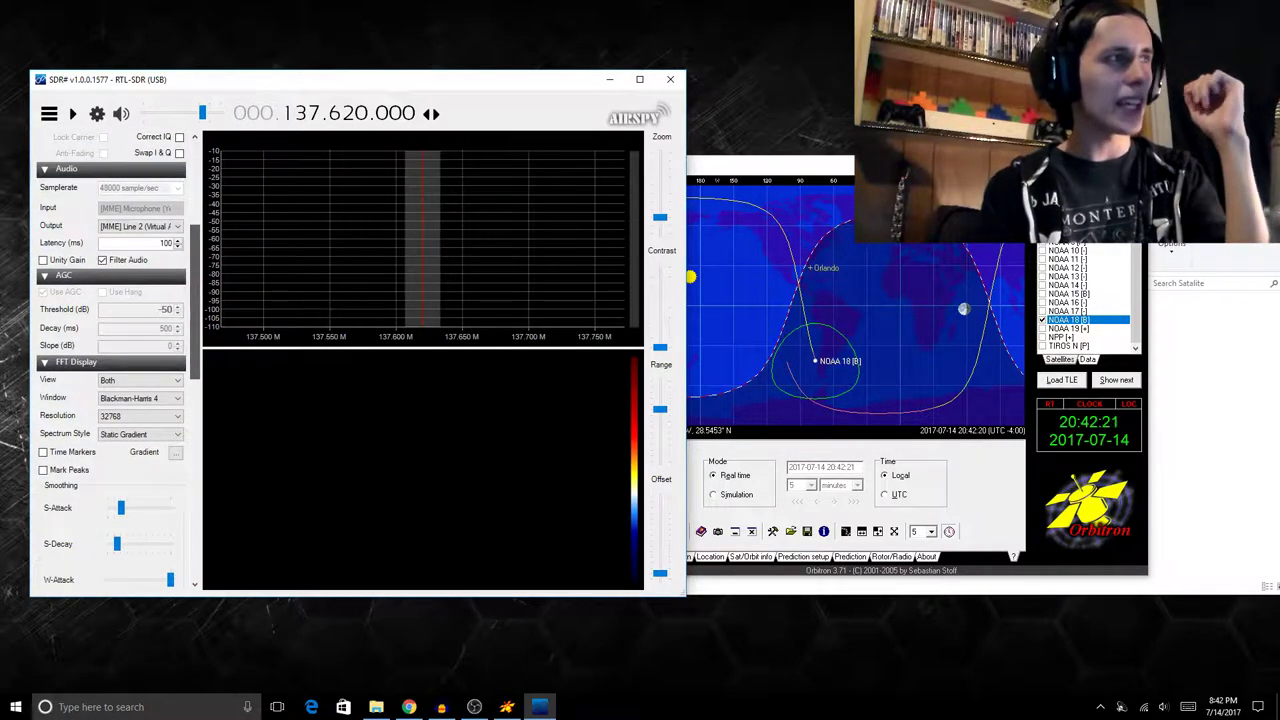
{"action": "scroll", "coordinate": [110, 360], "scroll_direction": "down", "scroll_amount": 7}
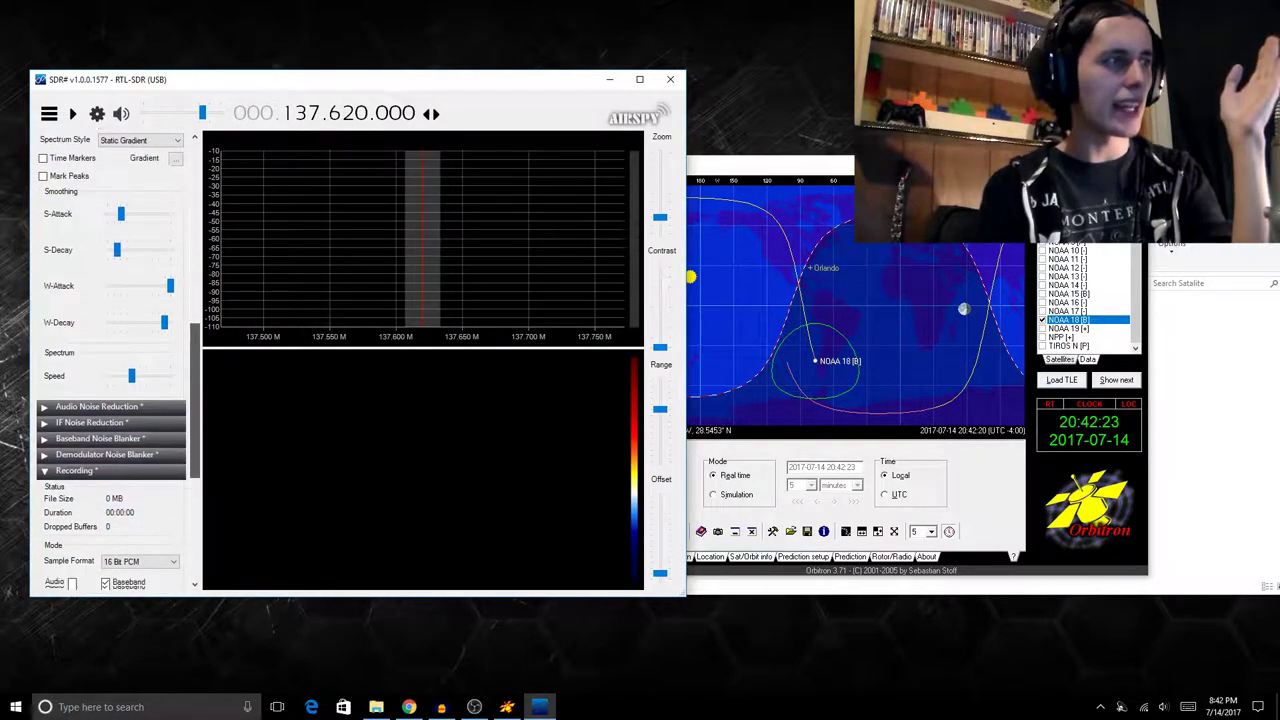
{"action": "scroll", "coordinate": [110, 360], "scroll_direction": "down", "scroll_amount": 3}
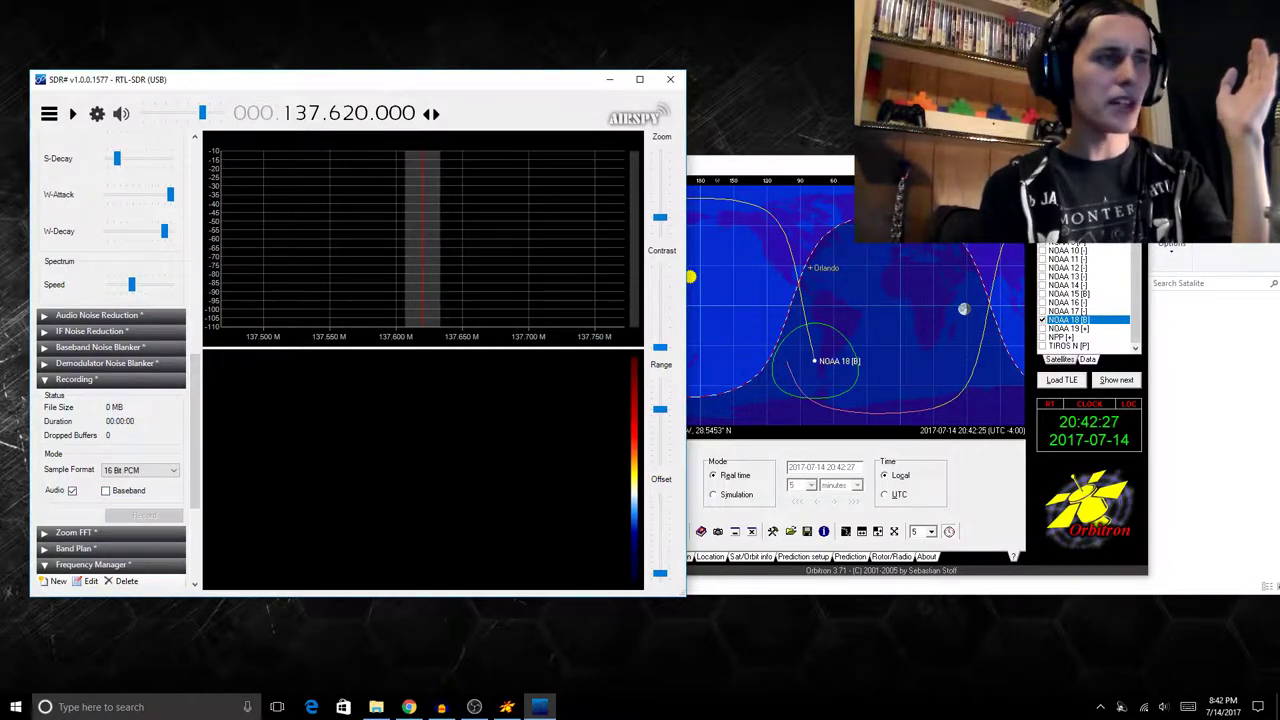
Step: Launch WXtoImg from the satellite tools folder
{"action": "key", "text": "alt+Tab"}
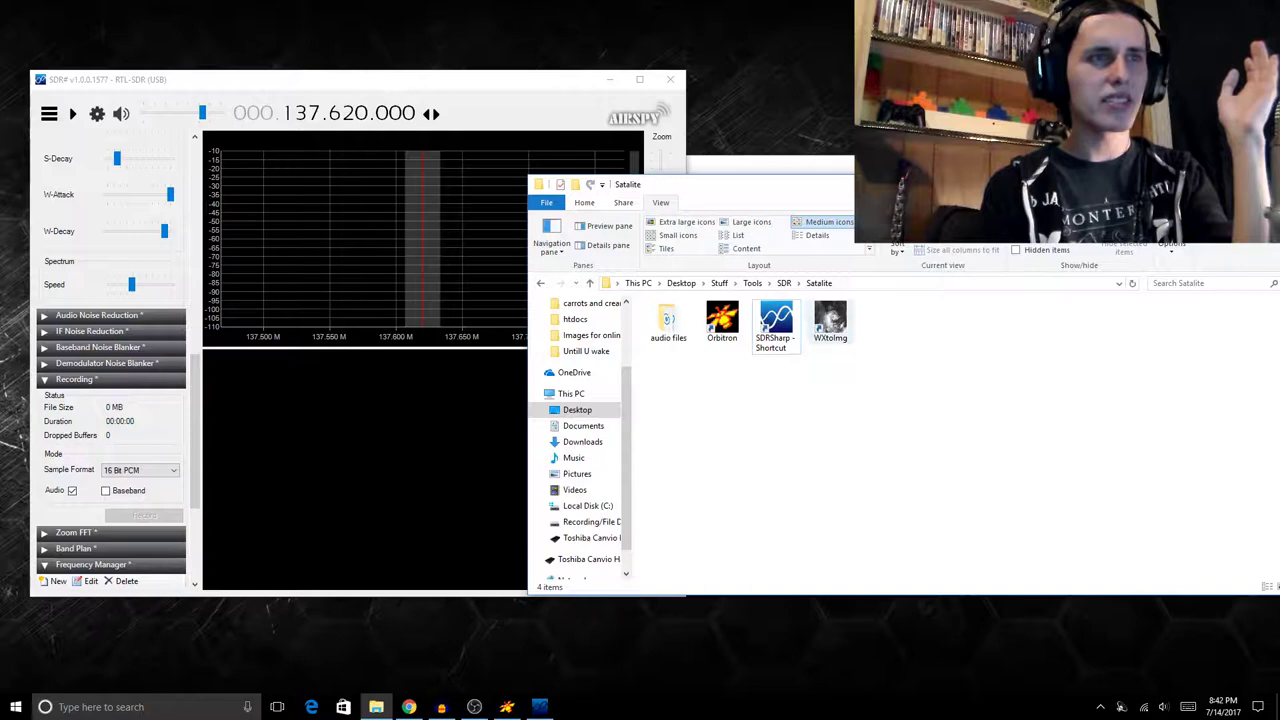
{"action": "key", "text": "w"}
{"action": "key", "text": "Return"}
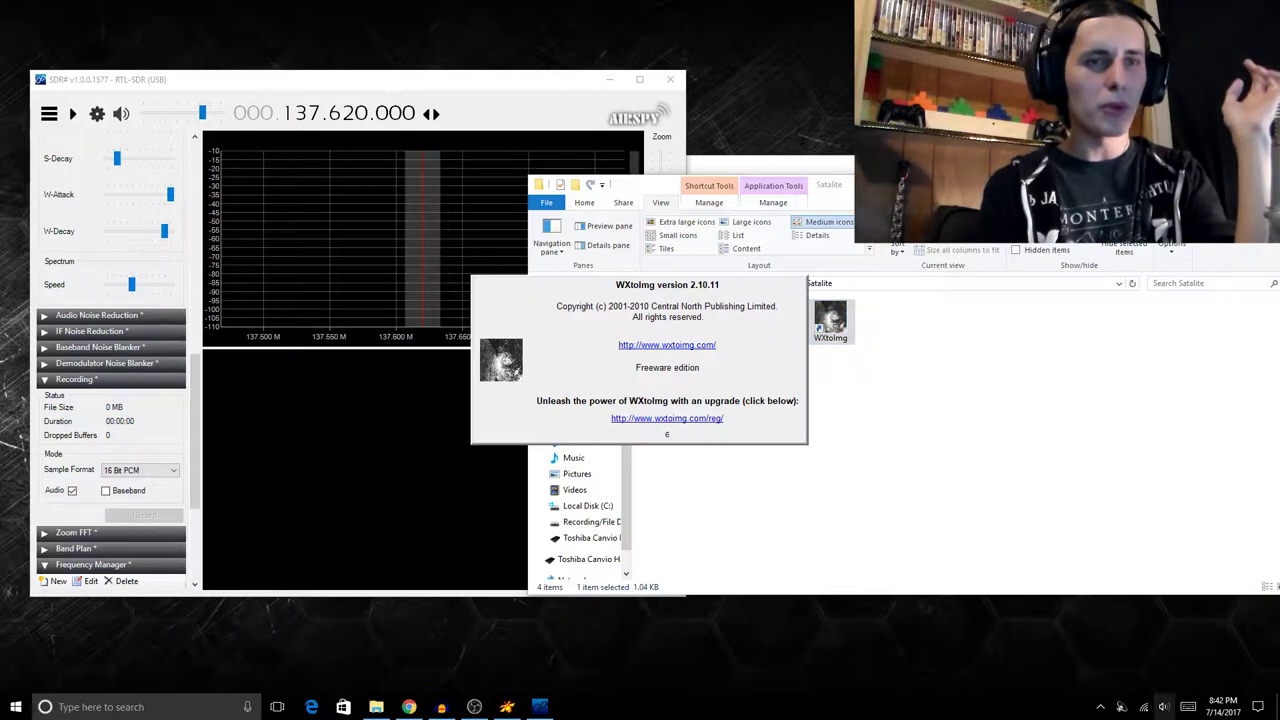
Step: Review the recording devices in the Windows Sound settings, then close them unchanged
{"action": "right_click", "coordinate": [1163, 707]}
{"action": "left_click", "coordinate": [1165, 667]}
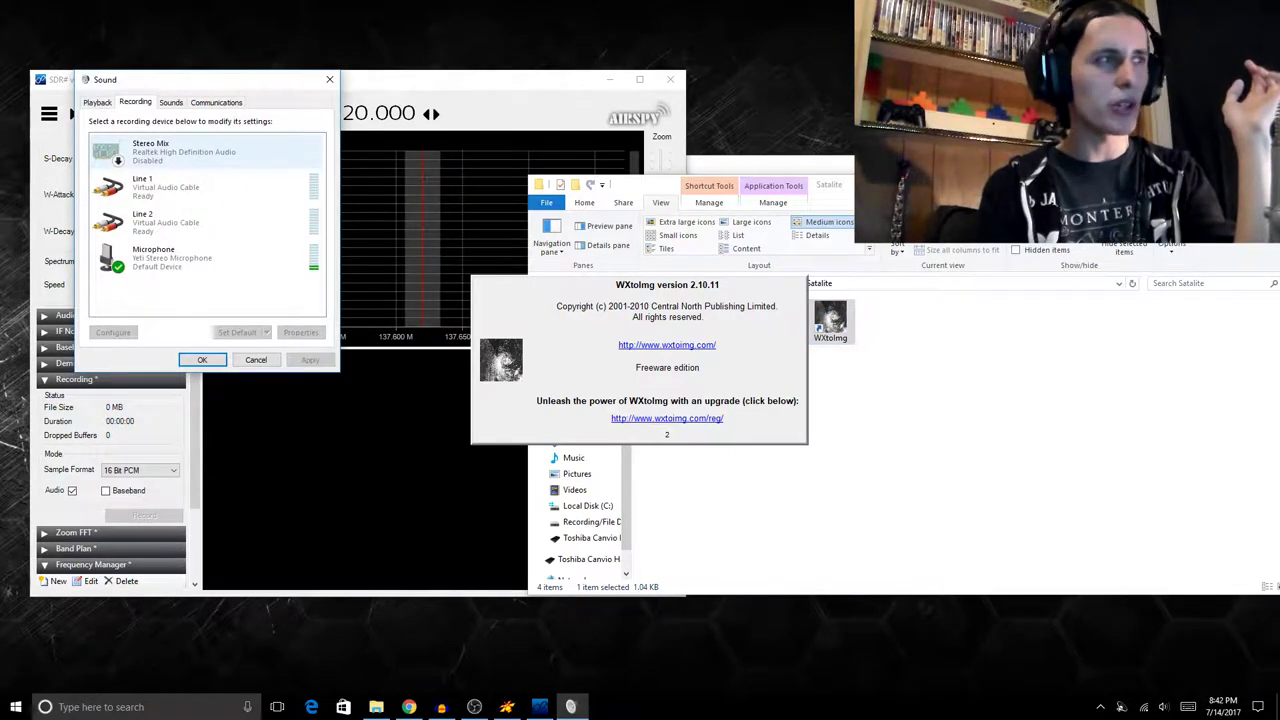
{"action": "key", "text": "Down"}
{"action": "key", "text": "Down"}
{"action": "key", "text": "Down"}
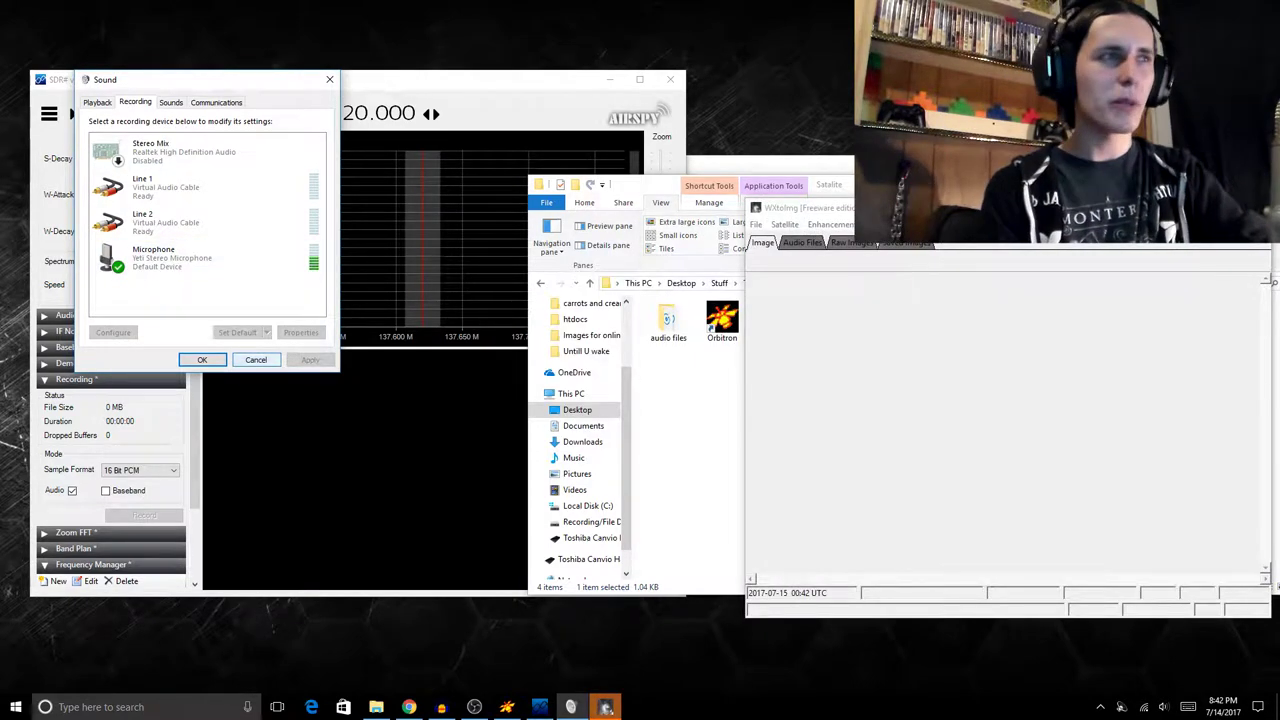
{"action": "left_click", "coordinate": [256, 360]}
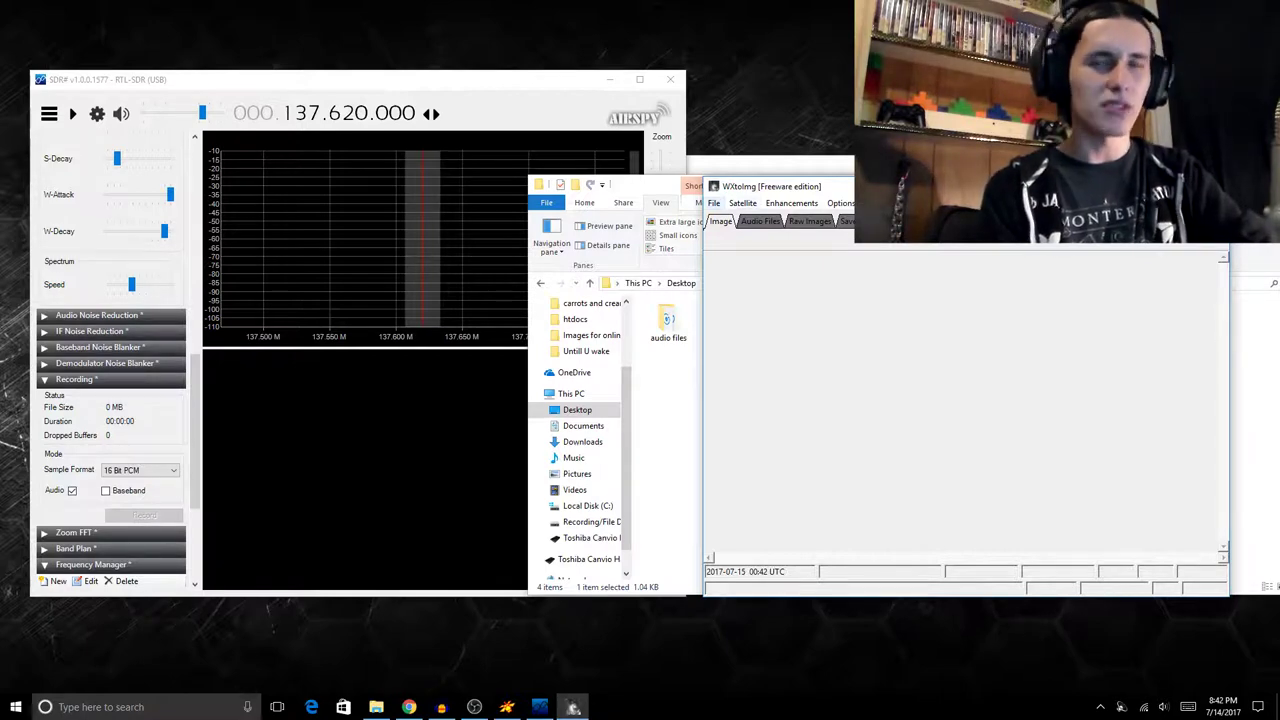
Step: Set Line 2 as the recording input in WXtoImg's Mixer Control
{"action": "left_click", "coordinate": [714, 203]}
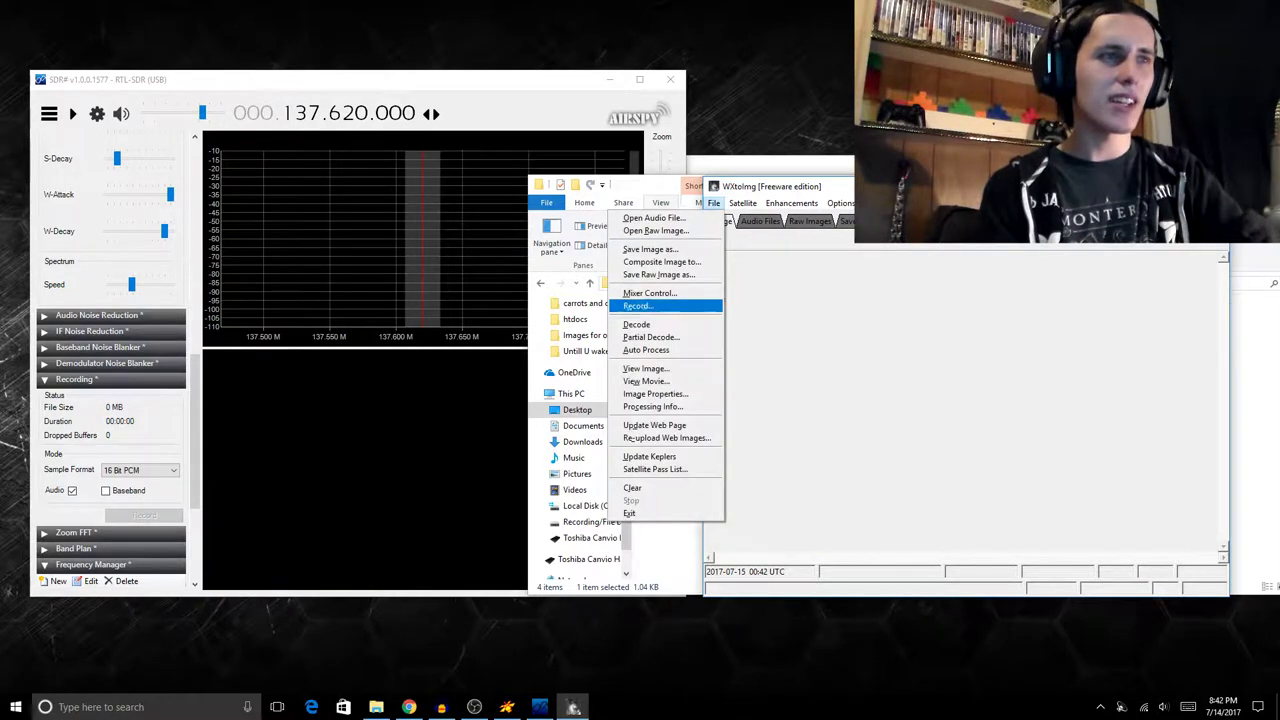
{"action": "left_click", "coordinate": [650, 293]}
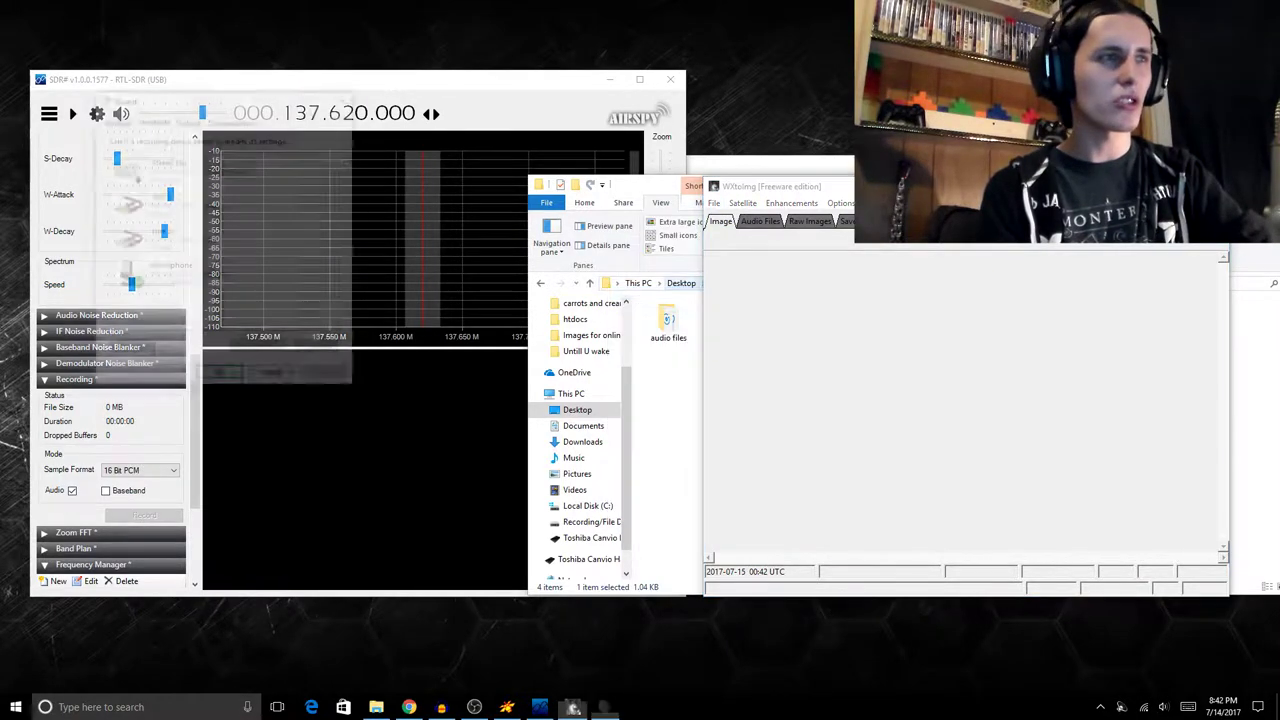
{"action": "left_click_drag", "start_coordinate": [200, 96], "coordinate": [558, 127]}
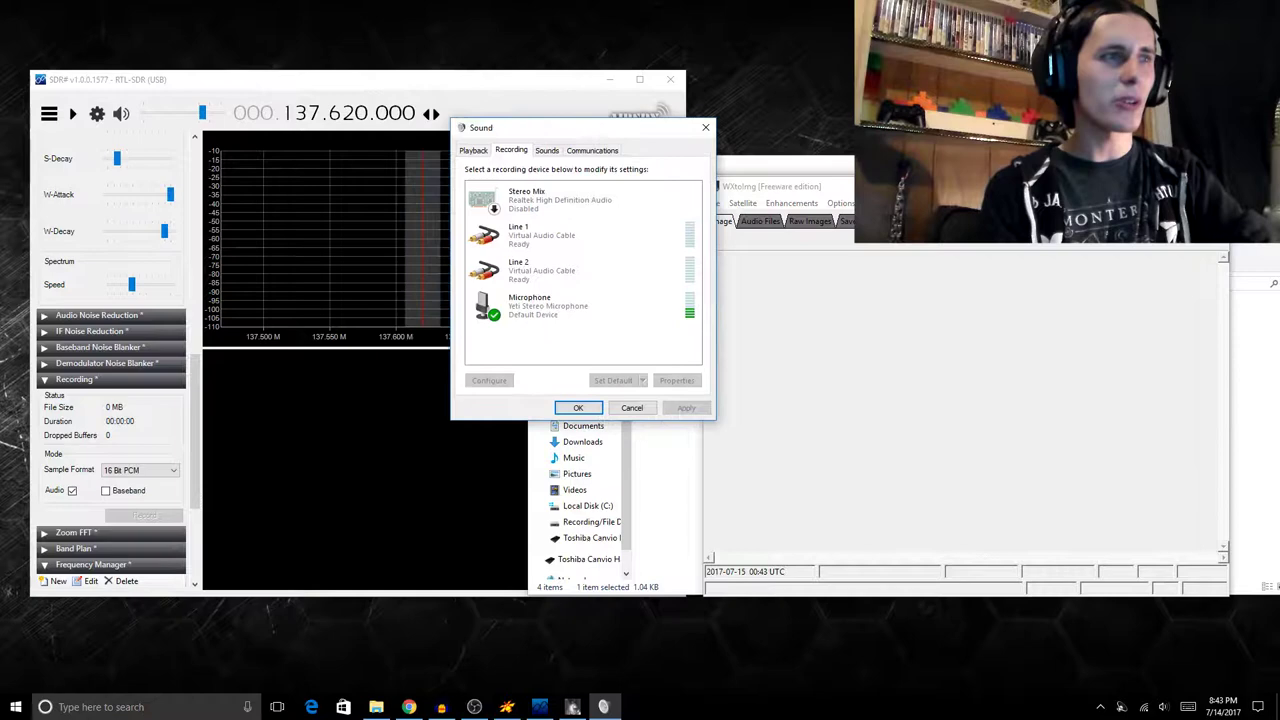
{"action": "left_click", "coordinate": [520, 268]}
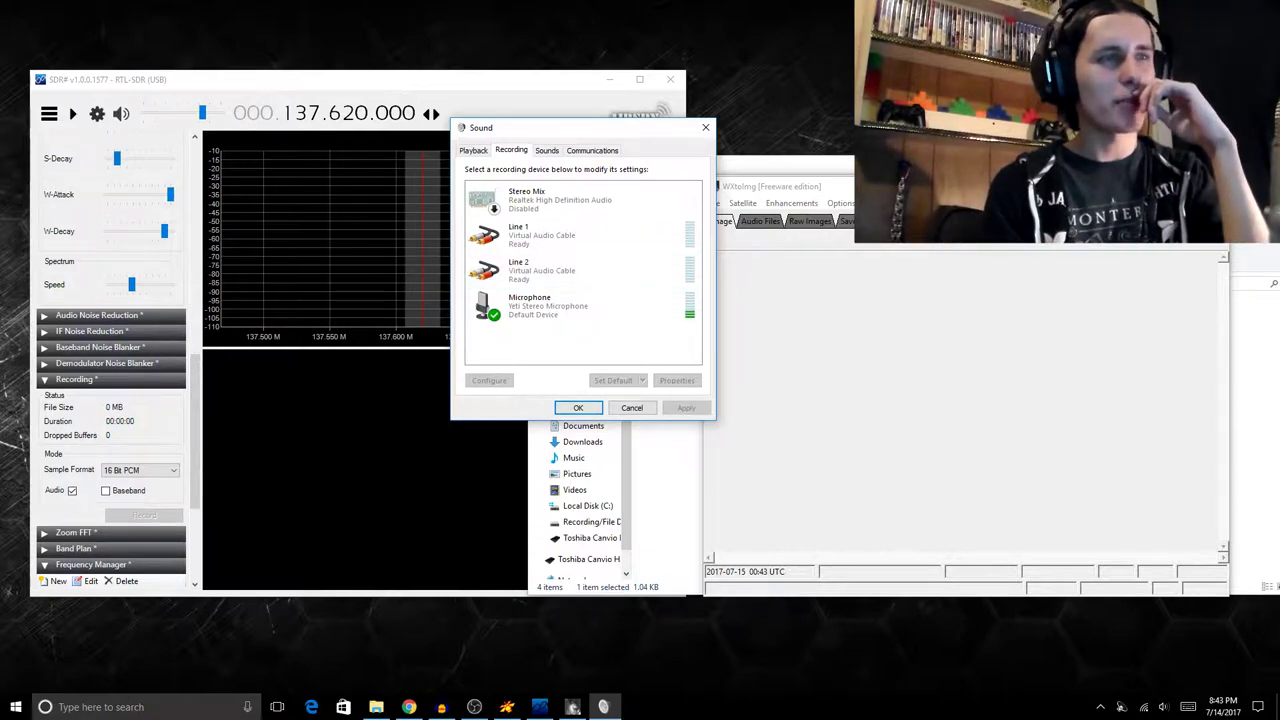
{"action": "left_click", "coordinate": [578, 407]}
Step: Open File > Record and start a Manual Test recording
{"action": "left_click", "coordinate": [714, 202]}
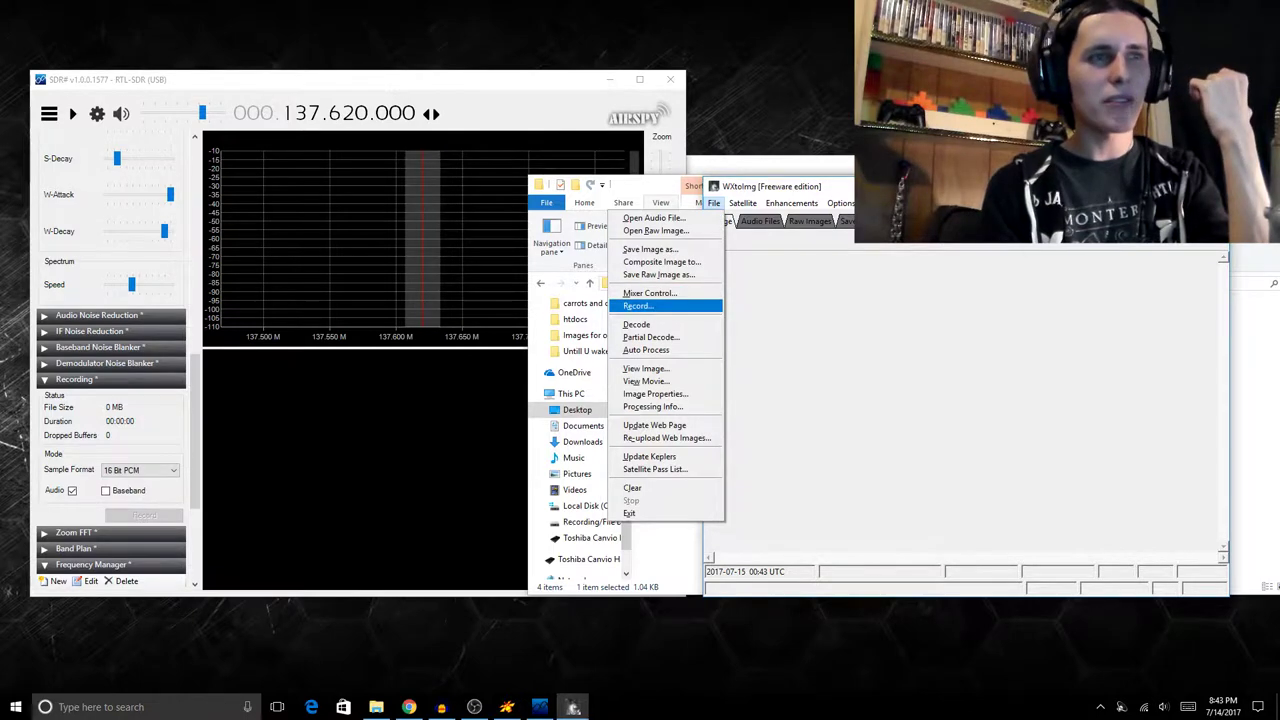
{"action": "key", "text": "Return"}
{"action": "left_click", "coordinate": [873, 509]}
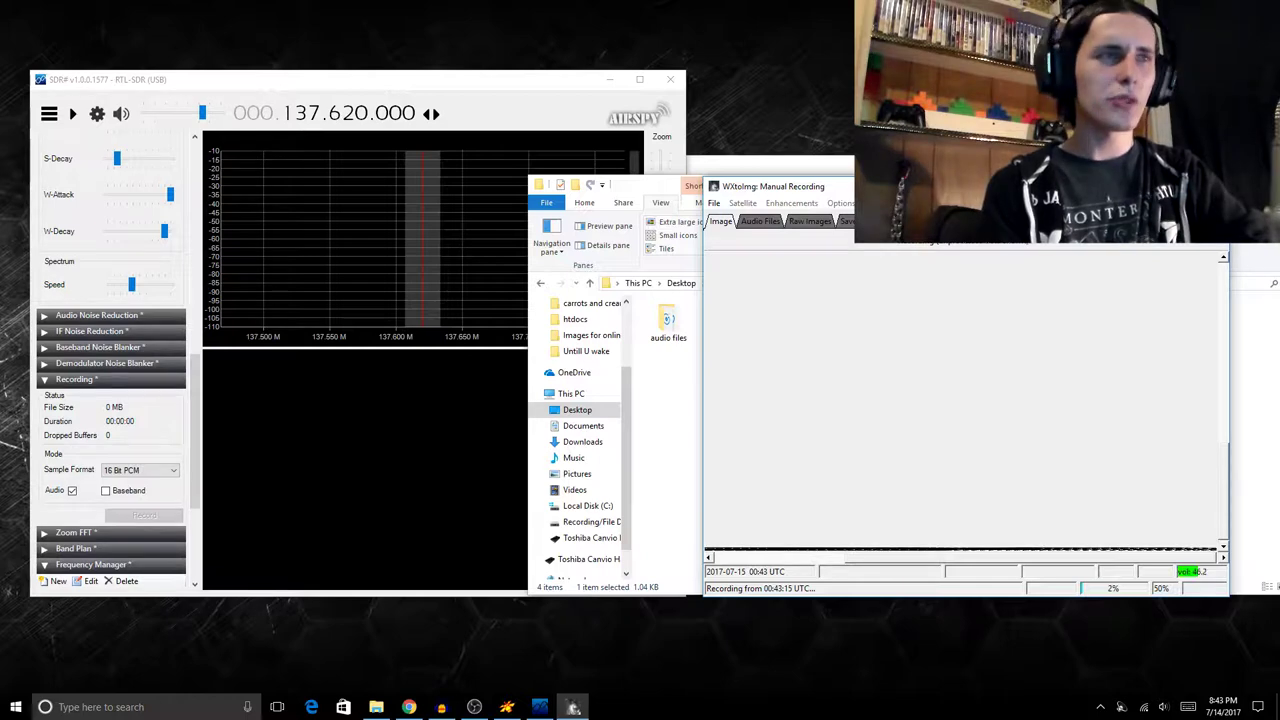
Step: Rearrange the recording and SDR# windows and zoom the spectrum out to 137.4–137.9 MHz
{"action": "left_click_drag", "start_coordinate": [775, 186], "coordinate": [797, 151]}
{"action": "left_click", "coordinate": [432, 106]}
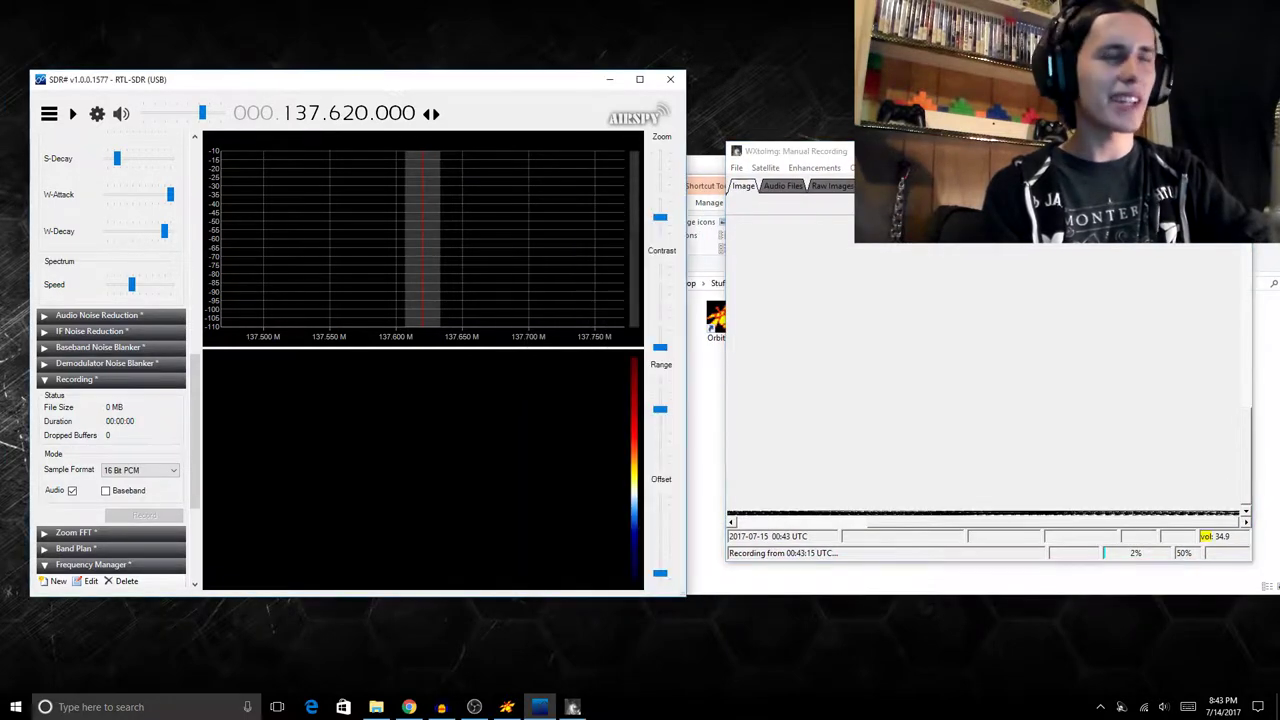
{"action": "left_click_drag", "start_coordinate": [329, 78], "coordinate": [309, 71]}
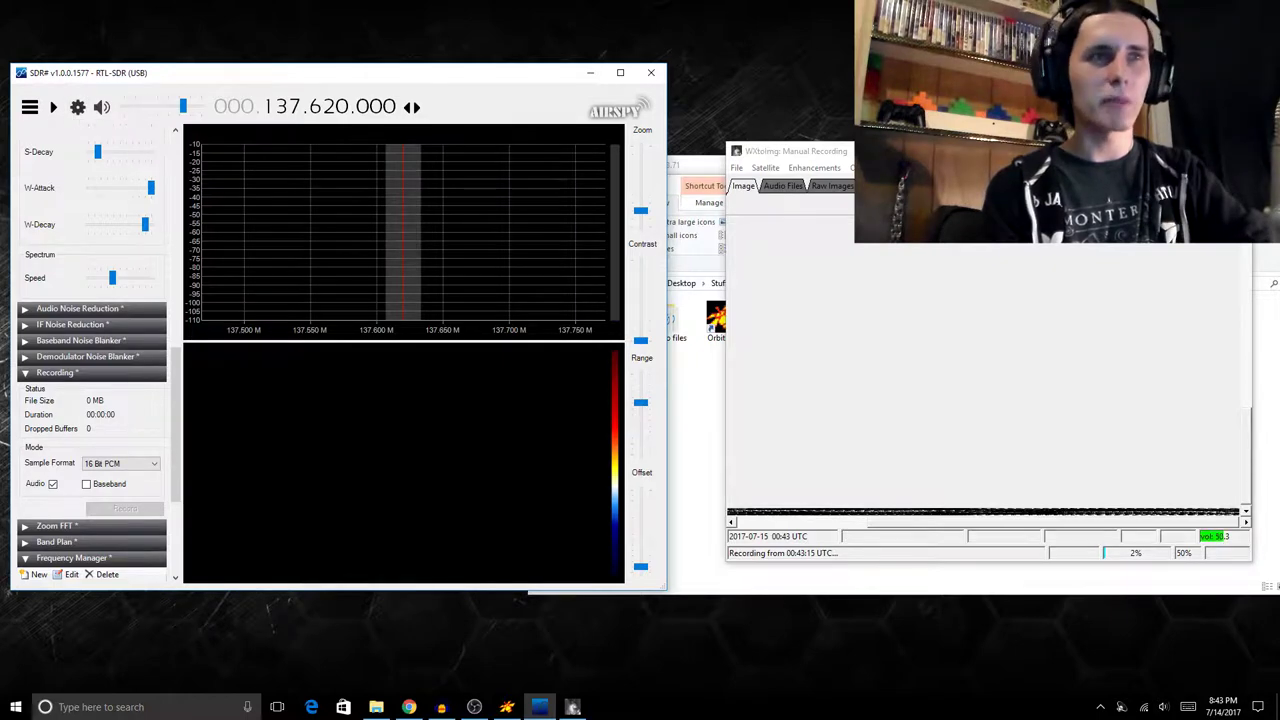
{"action": "left_click", "coordinate": [572, 707]}
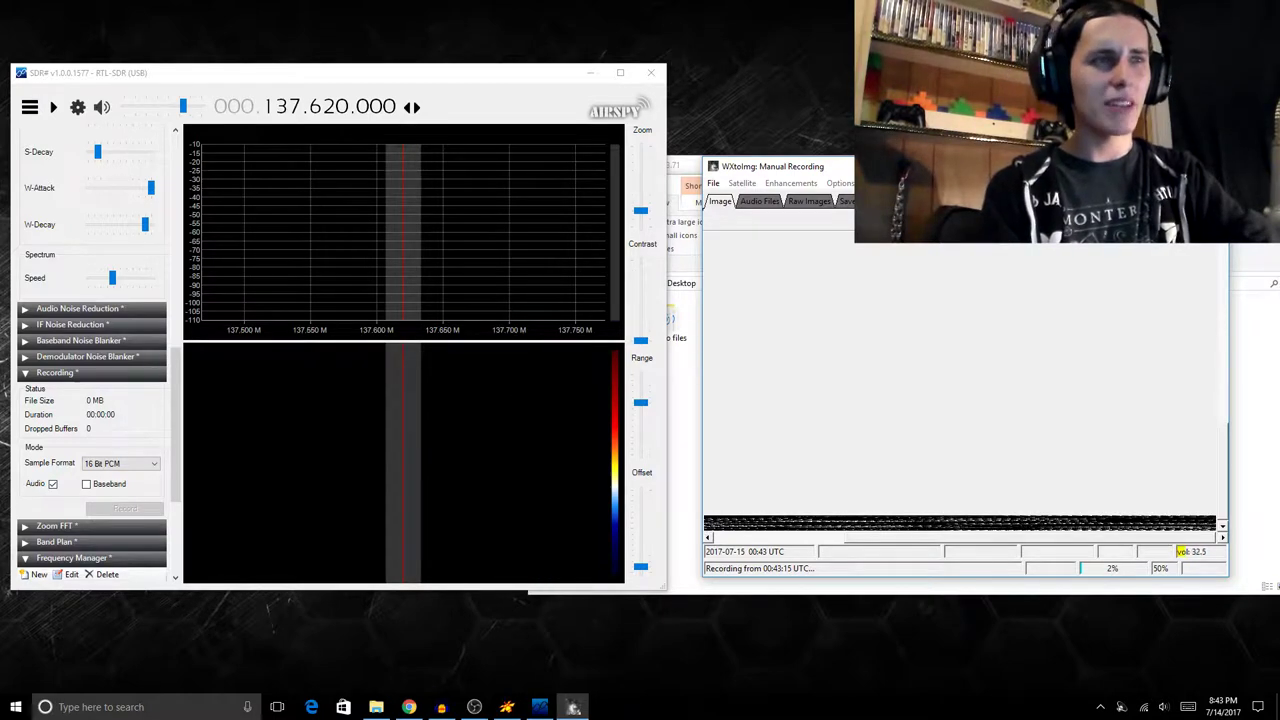
{"action": "left_click_drag", "start_coordinate": [641, 210], "coordinate": [641, 216]}
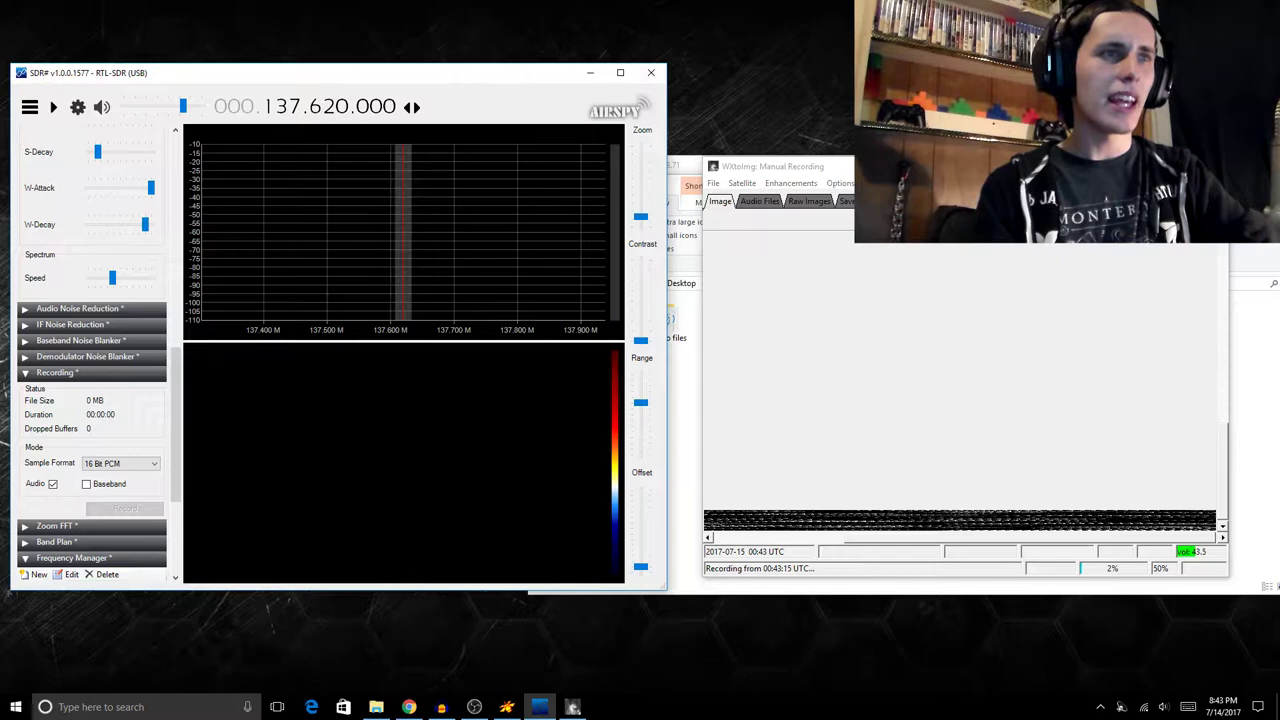
{"action": "left_click", "coordinate": [713, 183]}
Step: Stop the recording, then open the audio file 06221743 in WXtoImg for decoding
{"action": "left_click", "coordinate": [650, 480]}
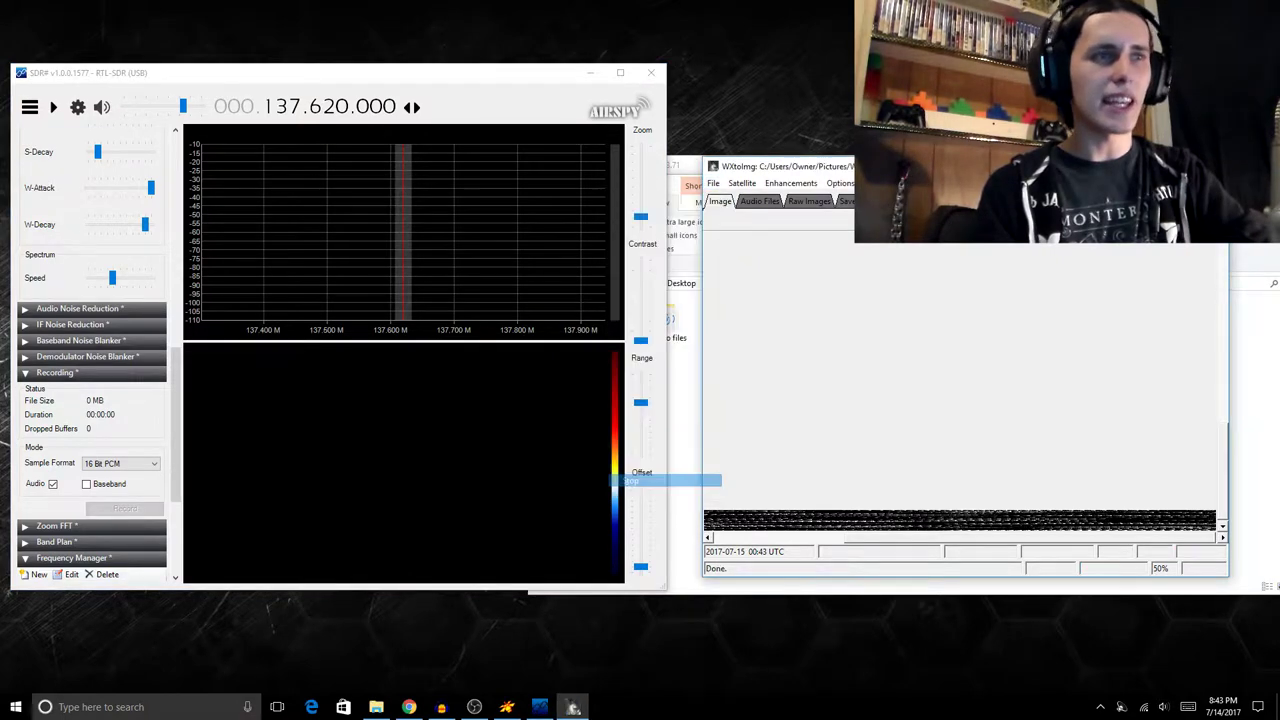
{"action": "left_click", "coordinate": [713, 183]}
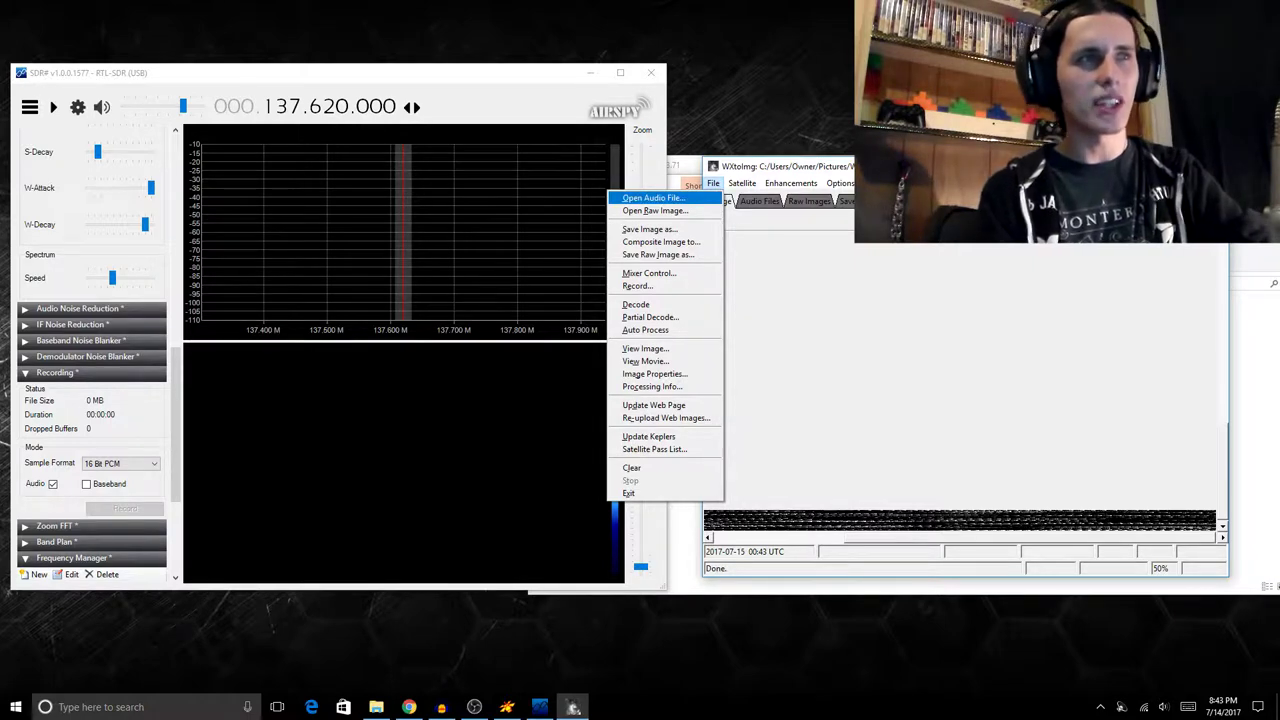
{"action": "left_click", "coordinate": [652, 197]}
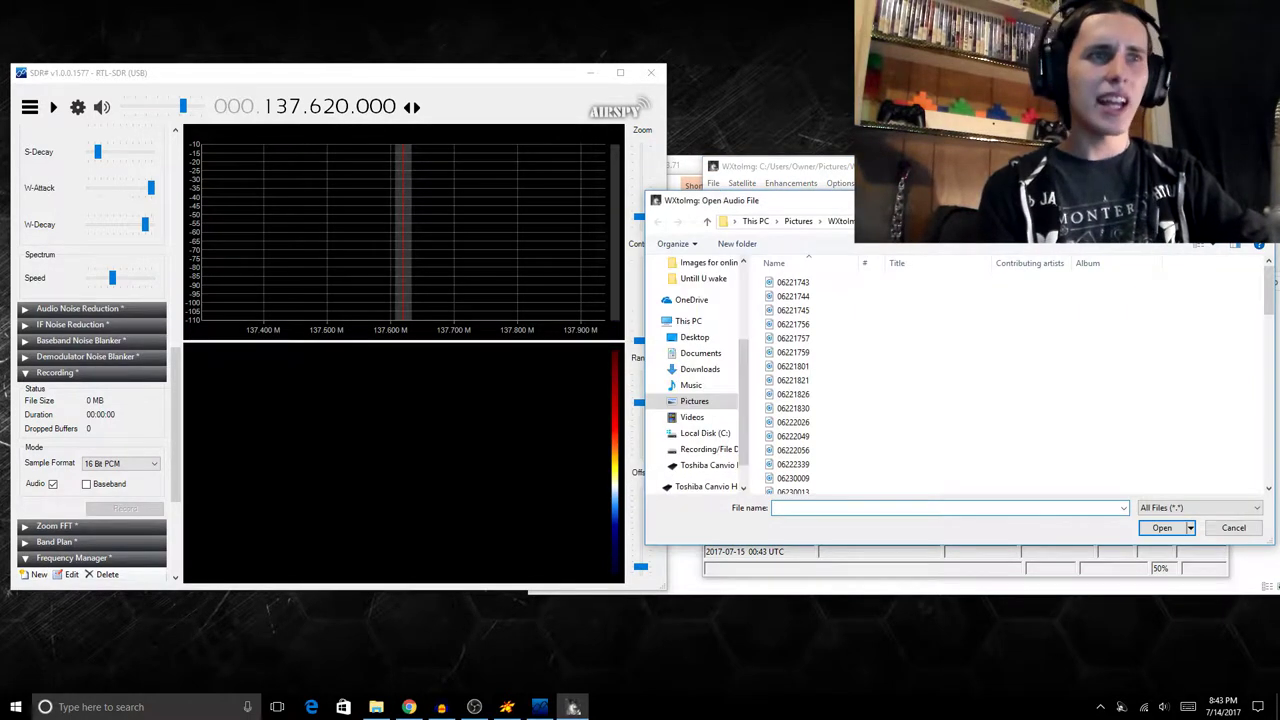
{"action": "left_click", "coordinate": [793, 282]}
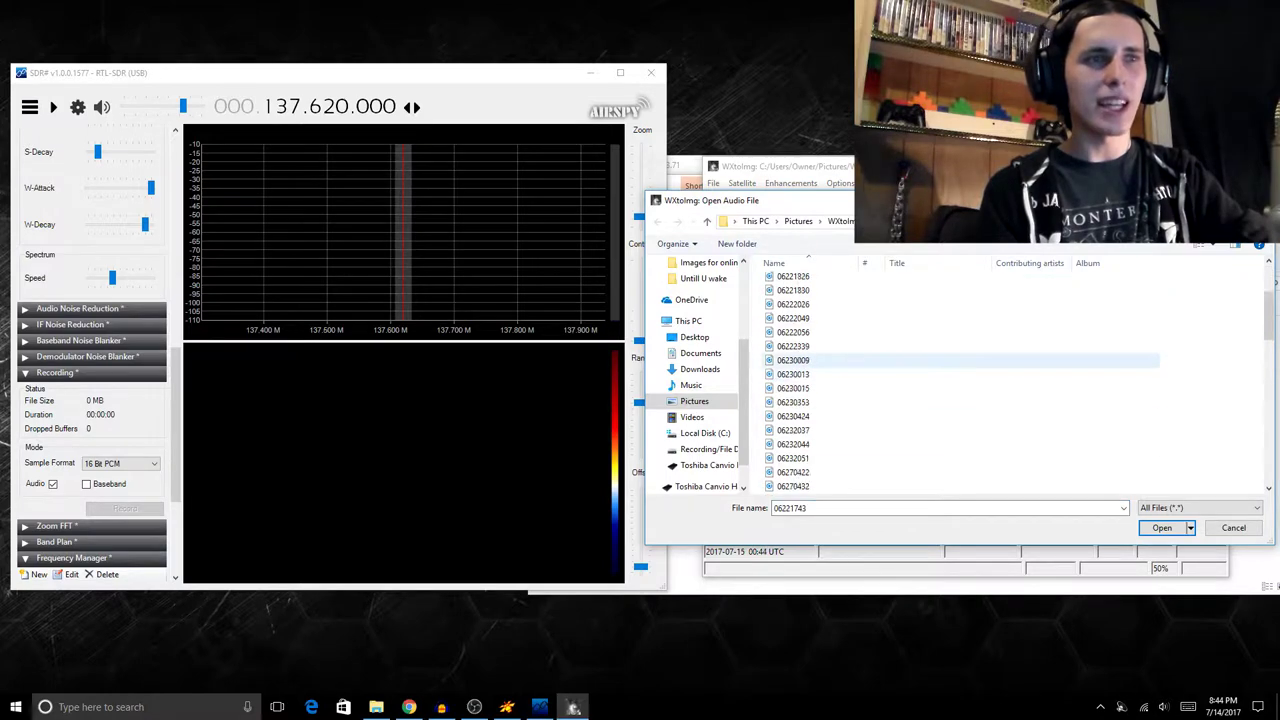
{"action": "scroll", "coordinate": [900, 370], "scroll_direction": "down", "scroll_amount": 5}
{"action": "left_click", "coordinate": [1161, 527]}
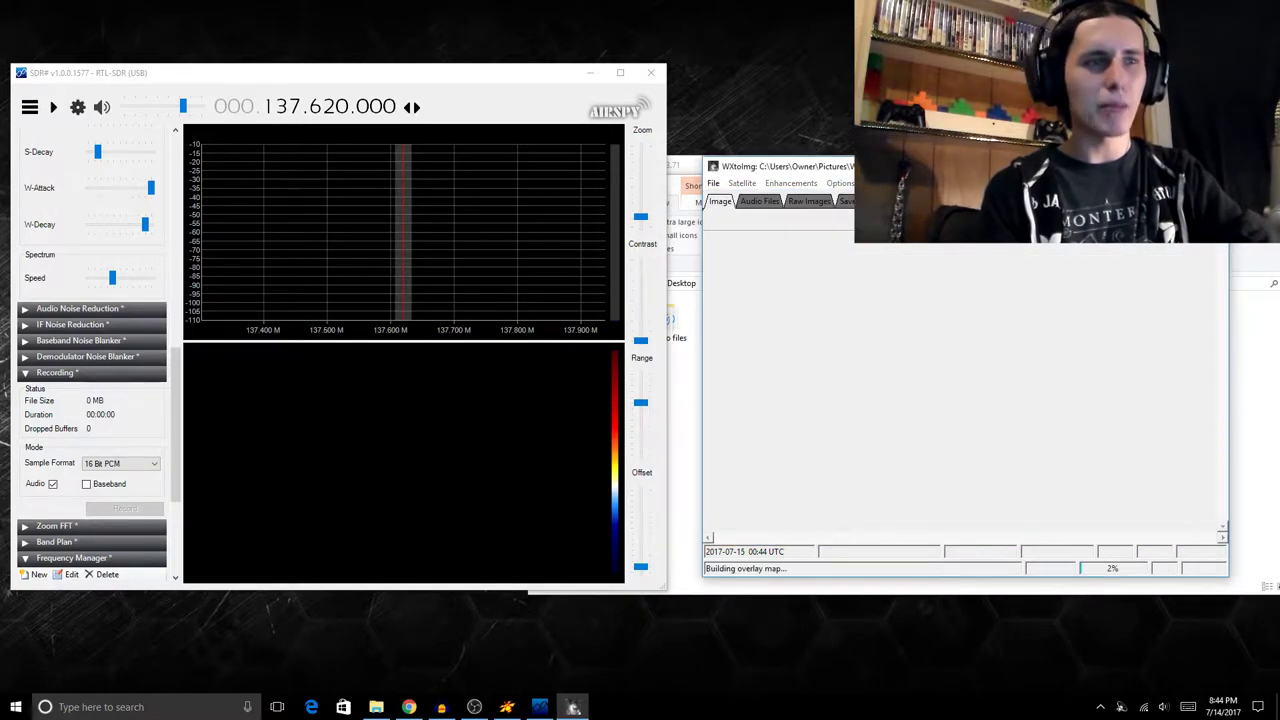